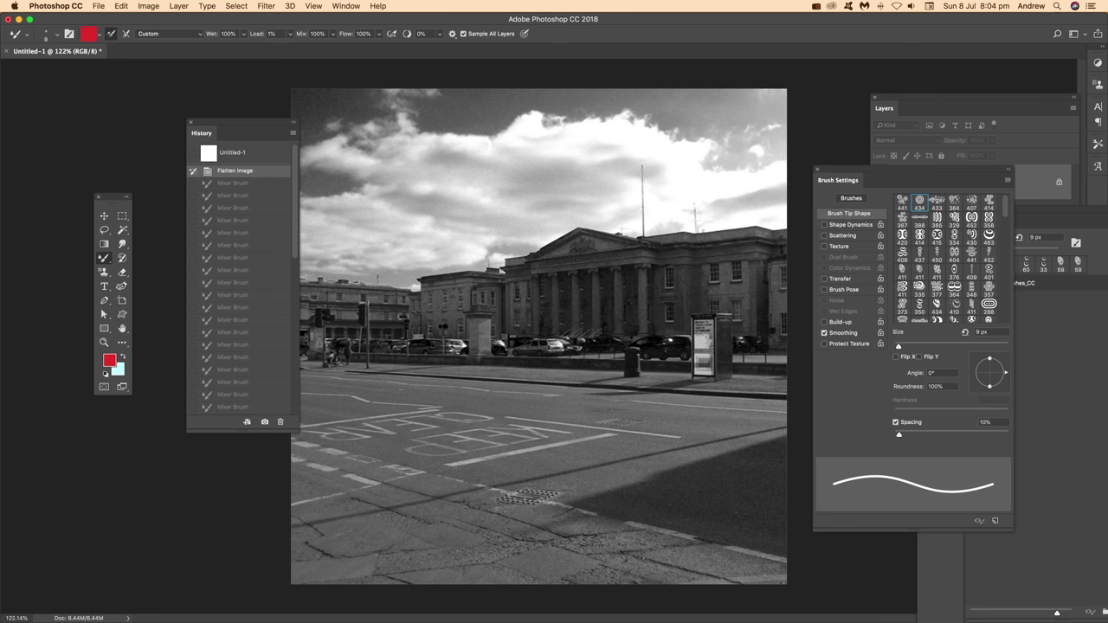
Browse the brush tip presets and the painting tools grouped with the brush.
click(58, 36)
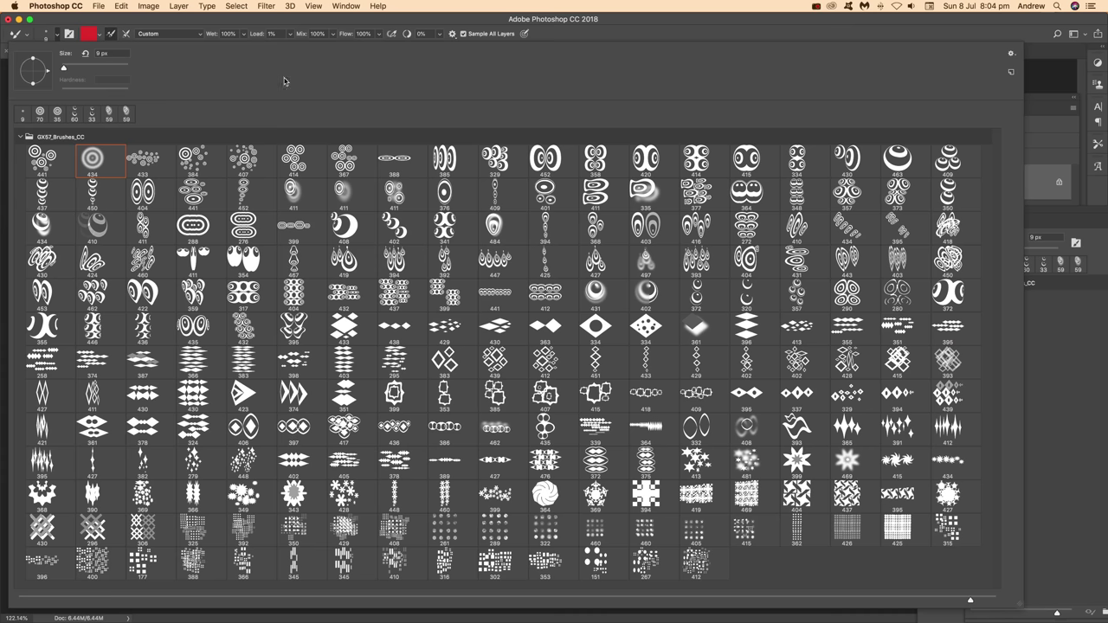
click(618, 37)
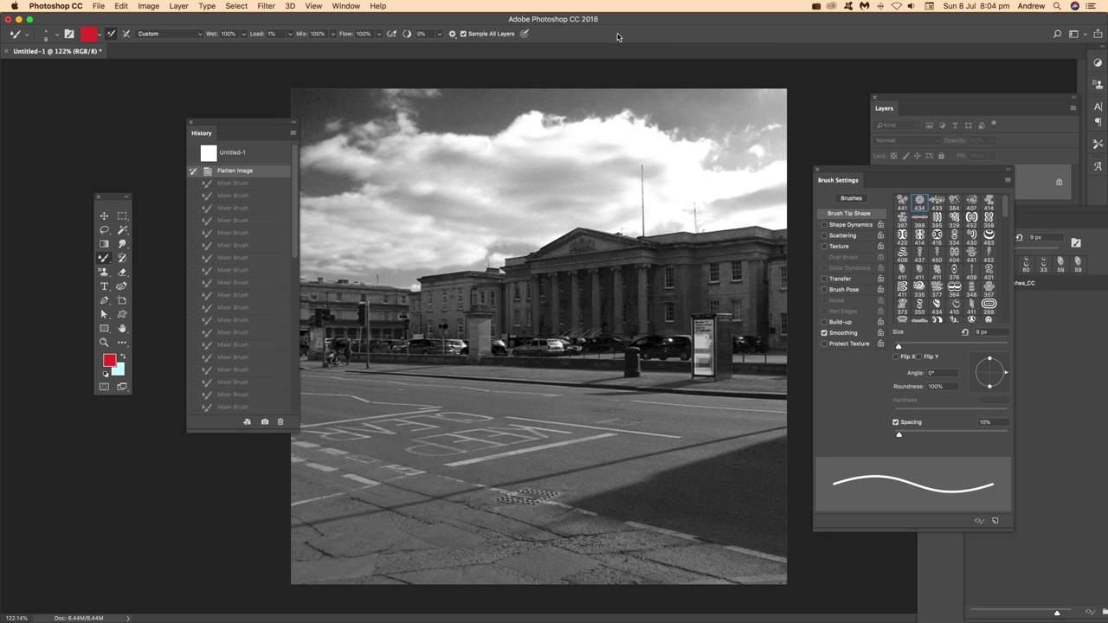
right_click(103, 261)
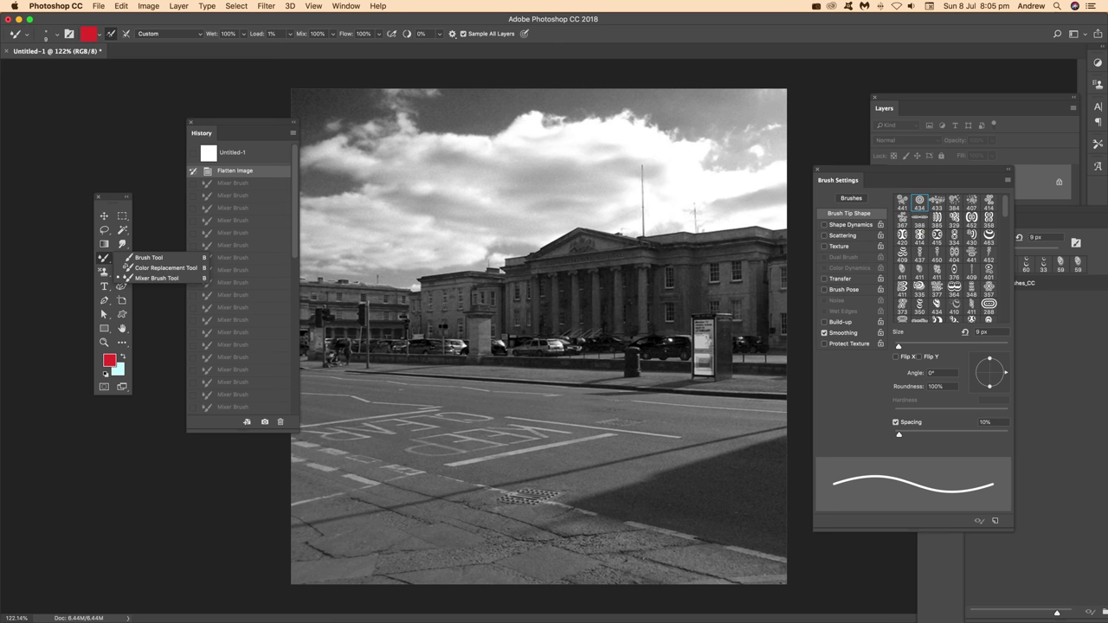
click(160, 50)
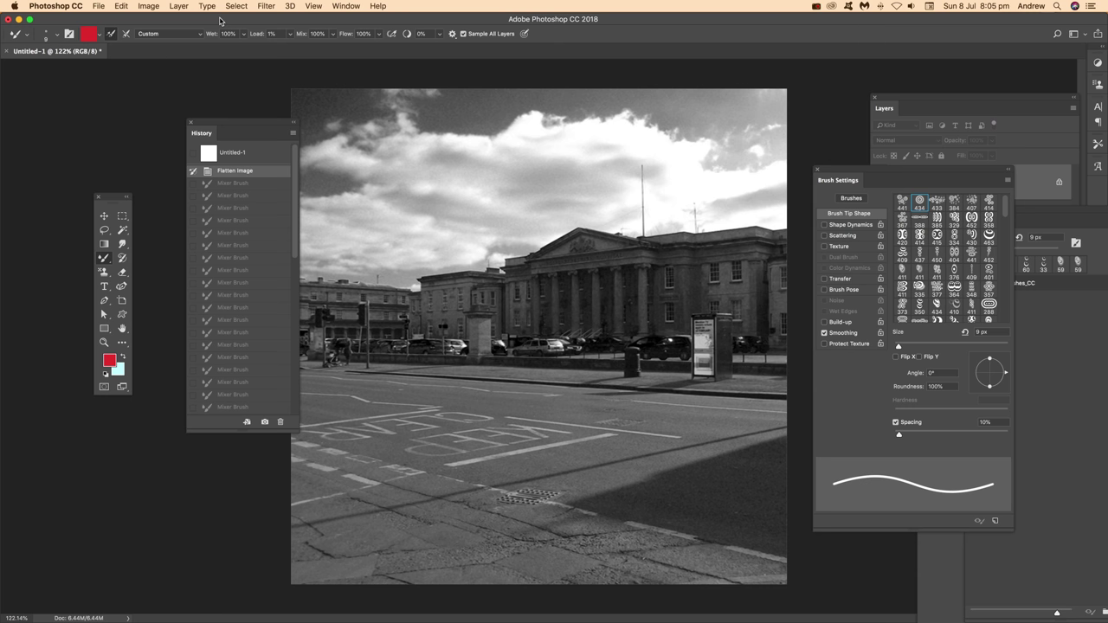
Pick brush tip 434 and resize the mixer brush to about 283 px.
click(903, 103)
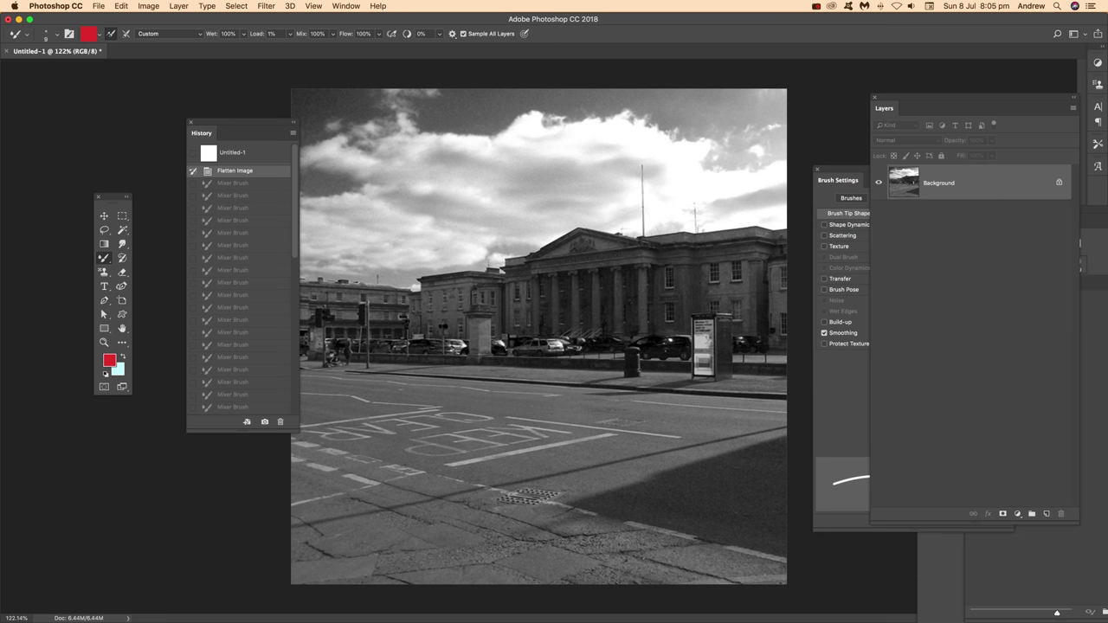
click(852, 172)
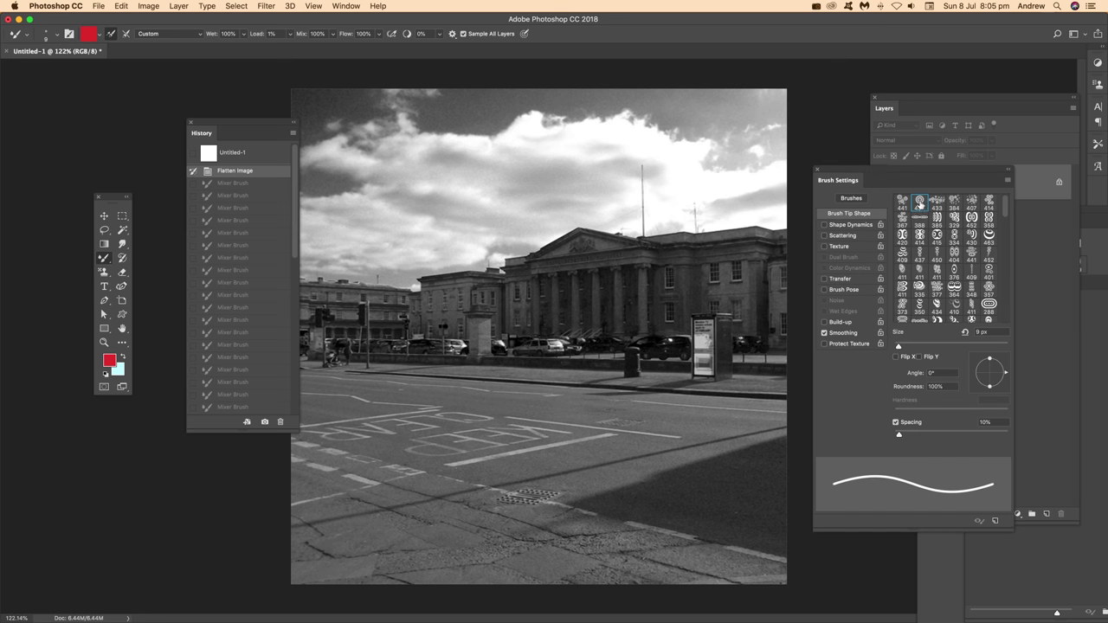
click(920, 202)
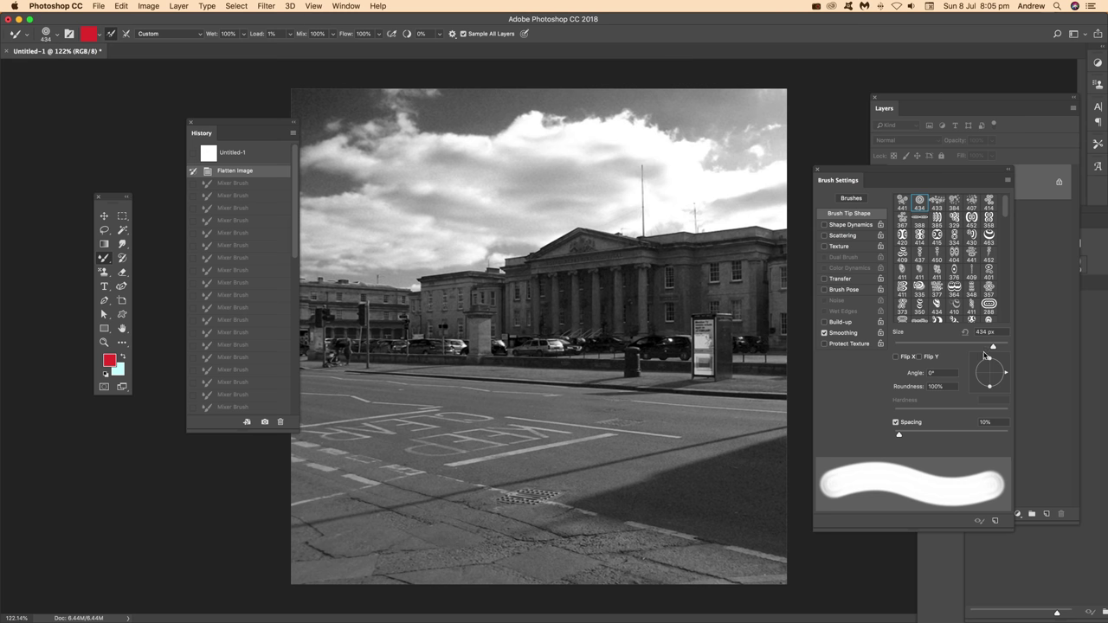
drag(993, 349, 983, 349)
Create empty Layer 1 above the street photo, then reselect the Mixer Brush.
click(177, 6)
mouse_move(184, 18)
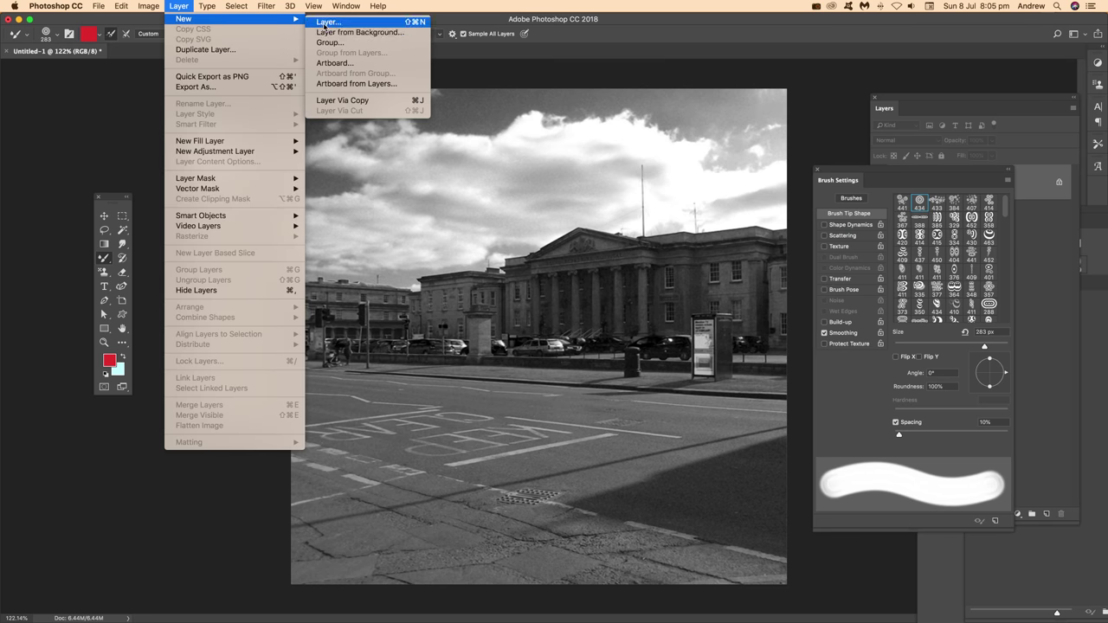
click(325, 23)
click(649, 277)
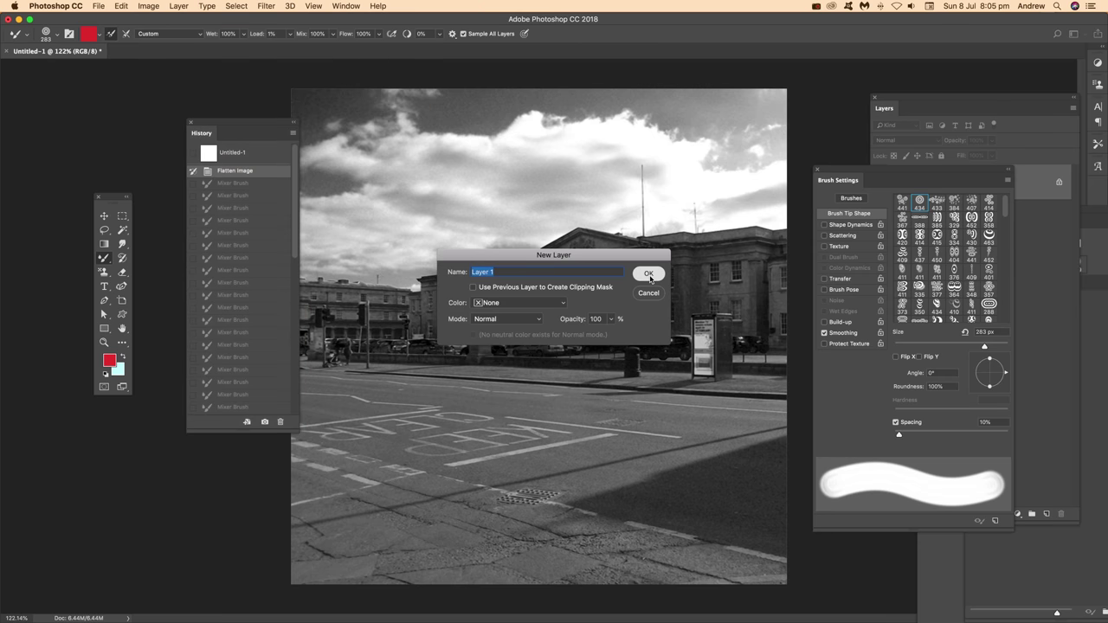
click(649, 275)
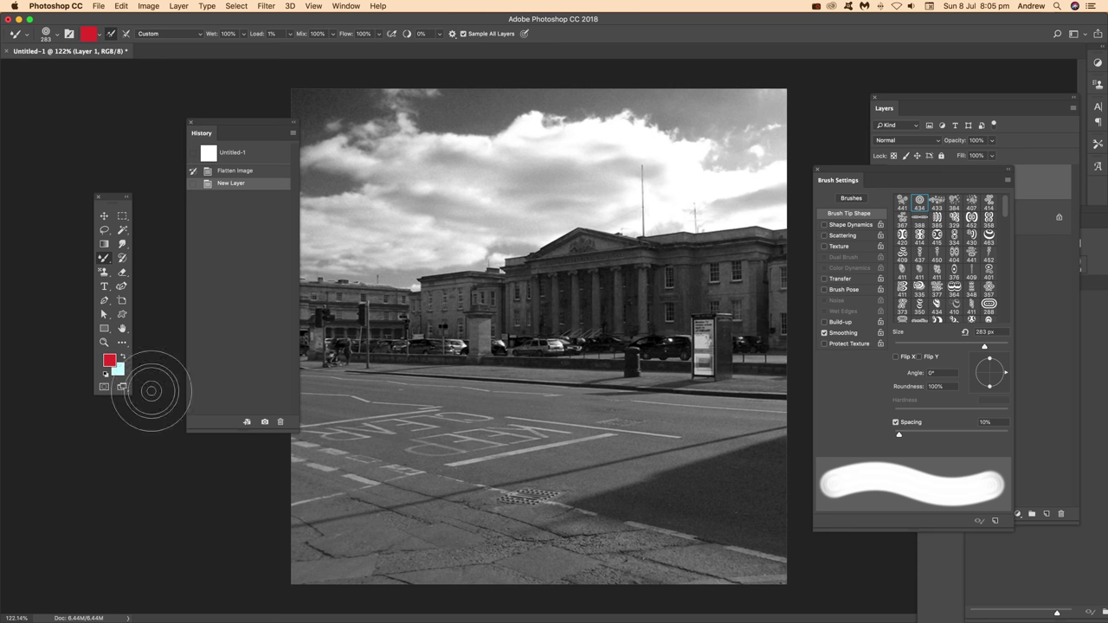
click(104, 258)
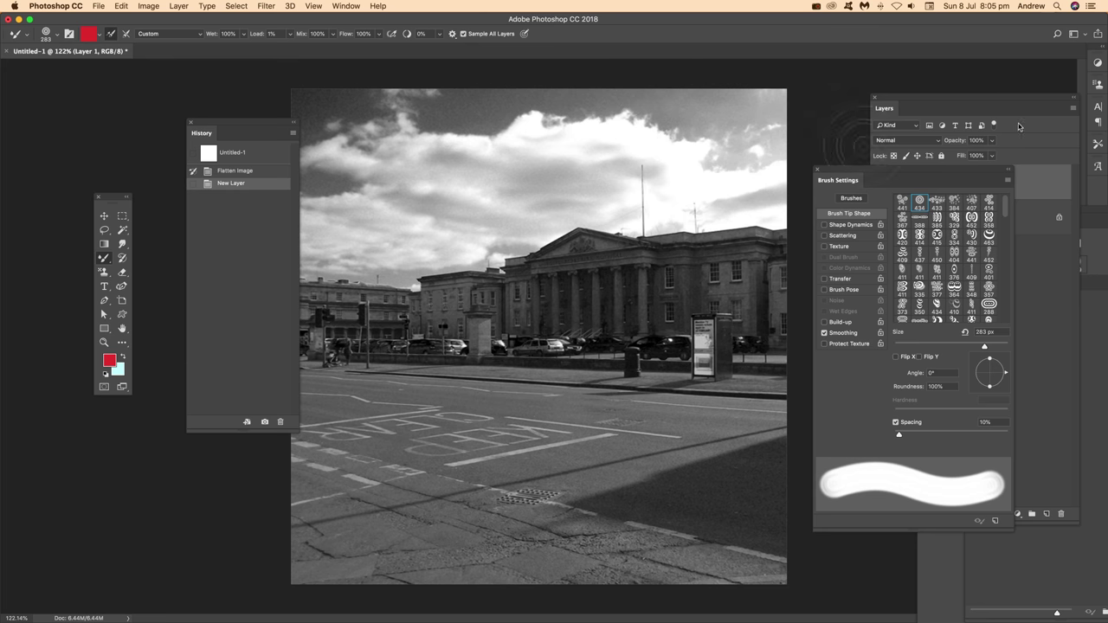
Smear the clouds, sky and rooftops on Layer 1, reducing the brush to 140 px.
drag(909, 97, 864, 84)
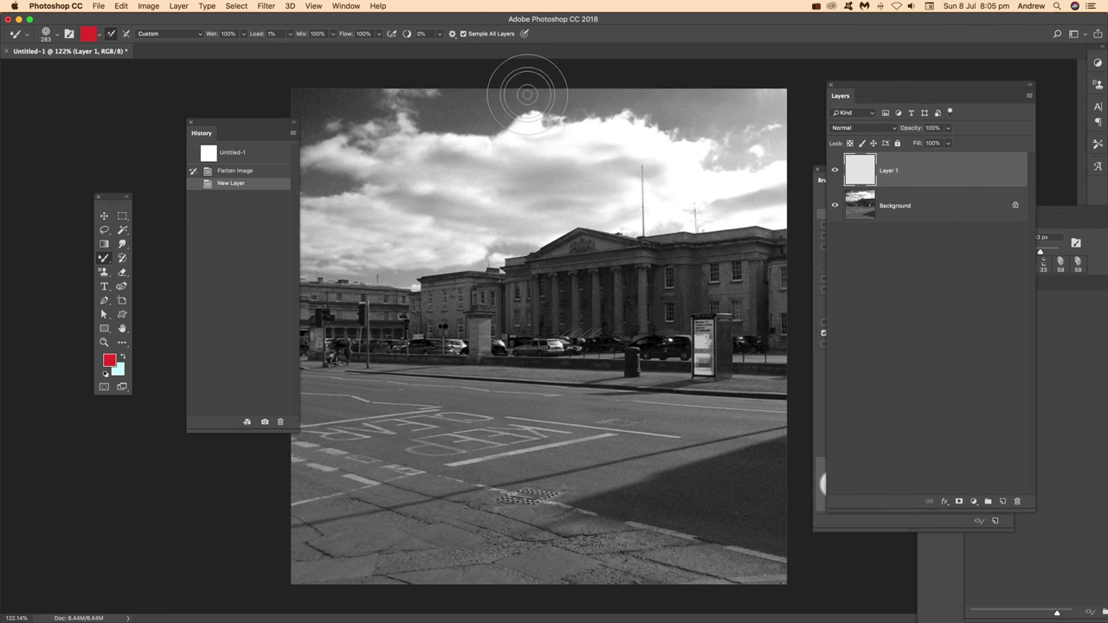
mouse_move(528, 95)
mouse_down()
mouse_move(373, 117)
mouse_move(485, 199)
mouse_up()
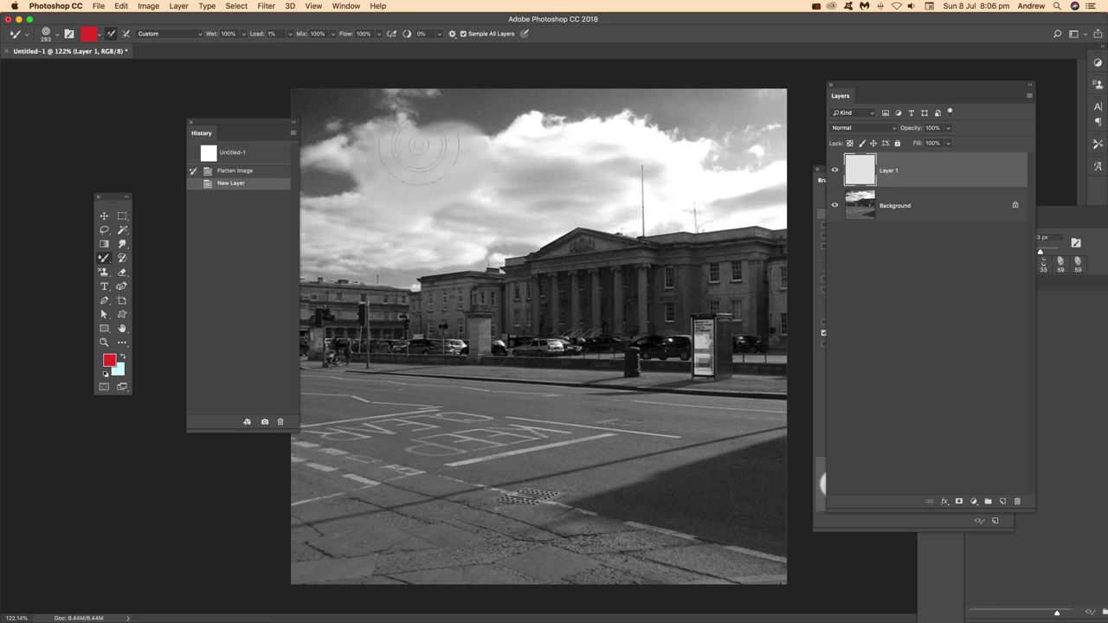
drag(295, 130, 779, 173)
click(57, 33)
drag(450, 147, 606, 243)
drag(589, 147, 780, 234)
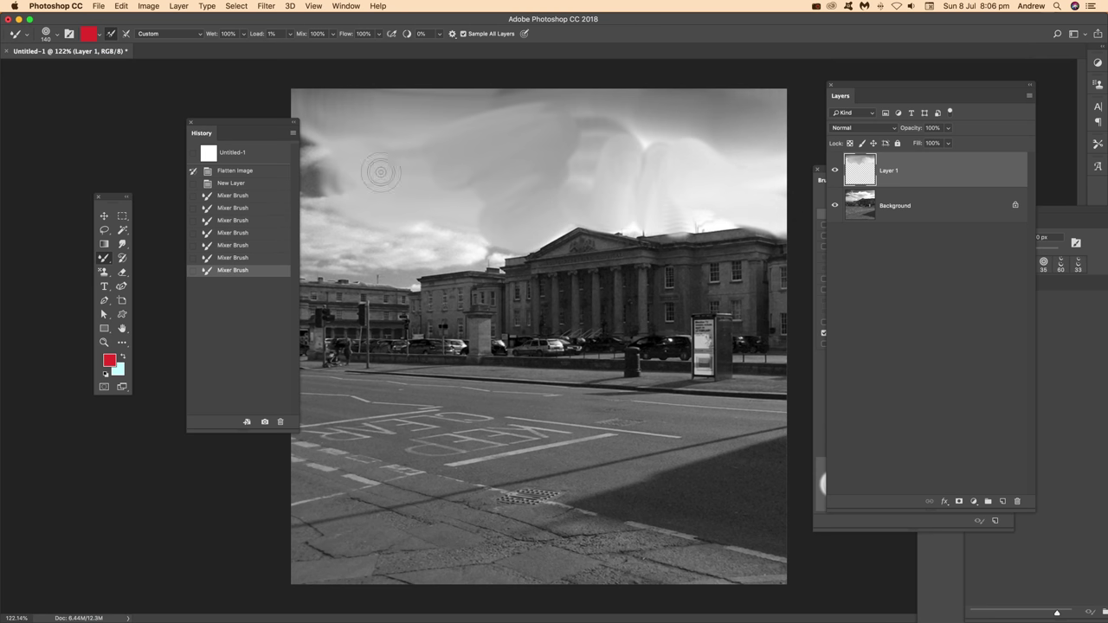
drag(511, 147, 364, 199)
mouse_move(381, 147)
mouse_down()
mouse_move(383, 297)
mouse_move(468, 292)
mouse_move(619, 315)
mouse_move(770, 314)
mouse_move(568, 375)
mouse_move(770, 468)
mouse_up()
Smear the street, parked cars and building base into grey streaks.
drag(303, 407, 467, 424)
drag(217, 133, 173, 126)
mouse_move(303, 398)
mouse_down()
mouse_move(730, 502)
mouse_move(299, 585)
mouse_up()
drag(347, 338, 783, 359)
click(179, 6)
mouse_move(183, 19)
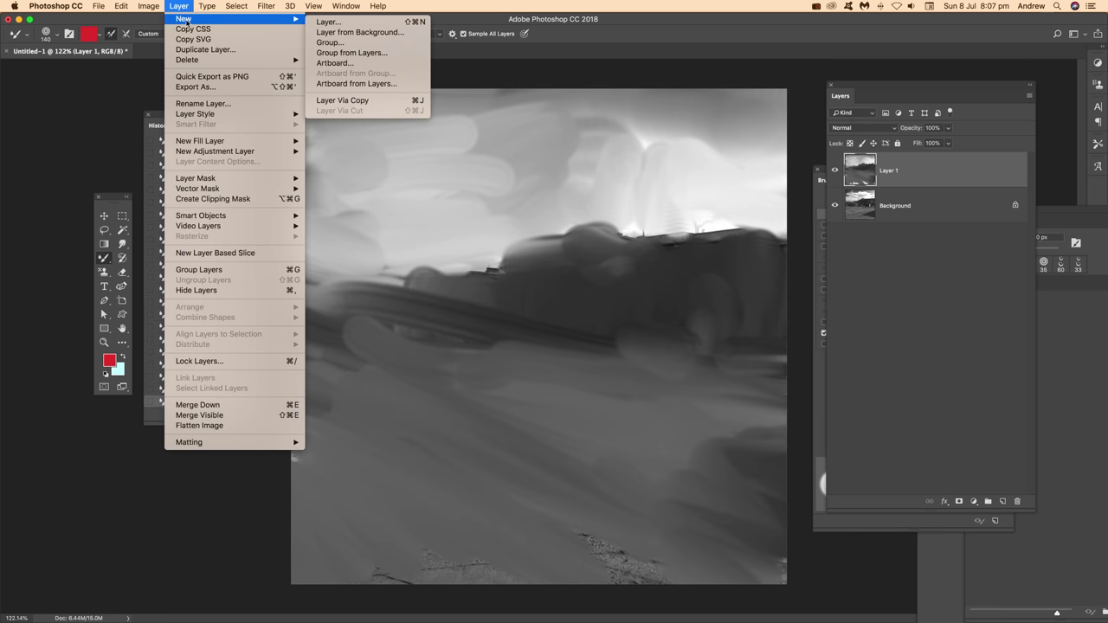
Add empty Layer 2, hide Layer 1, and shrink the brush toward 83 px.
click(373, 22)
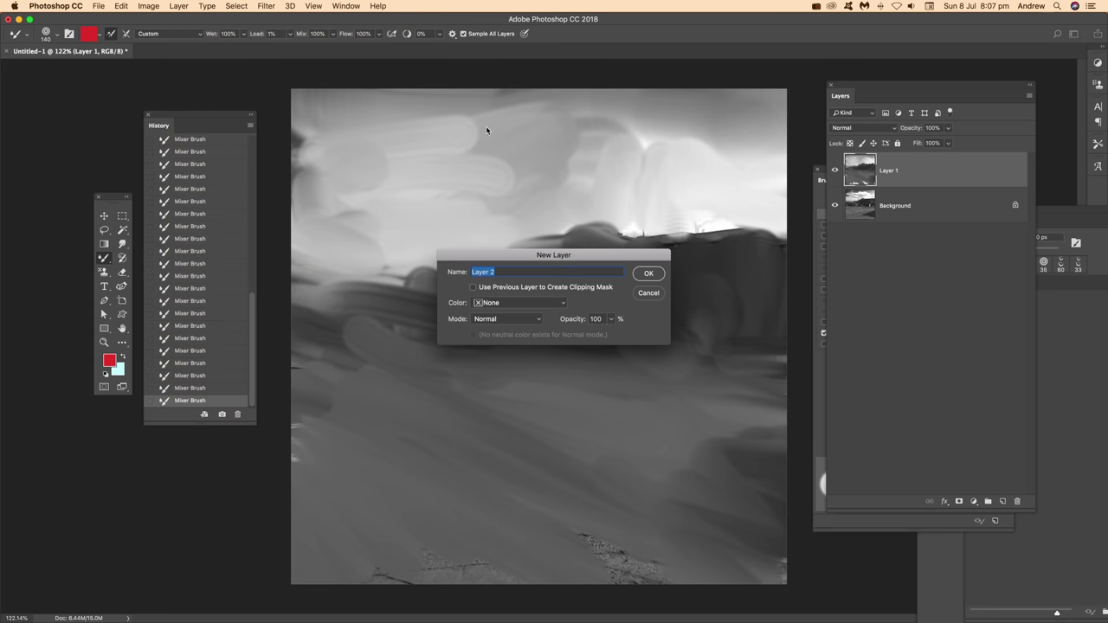
click(648, 273)
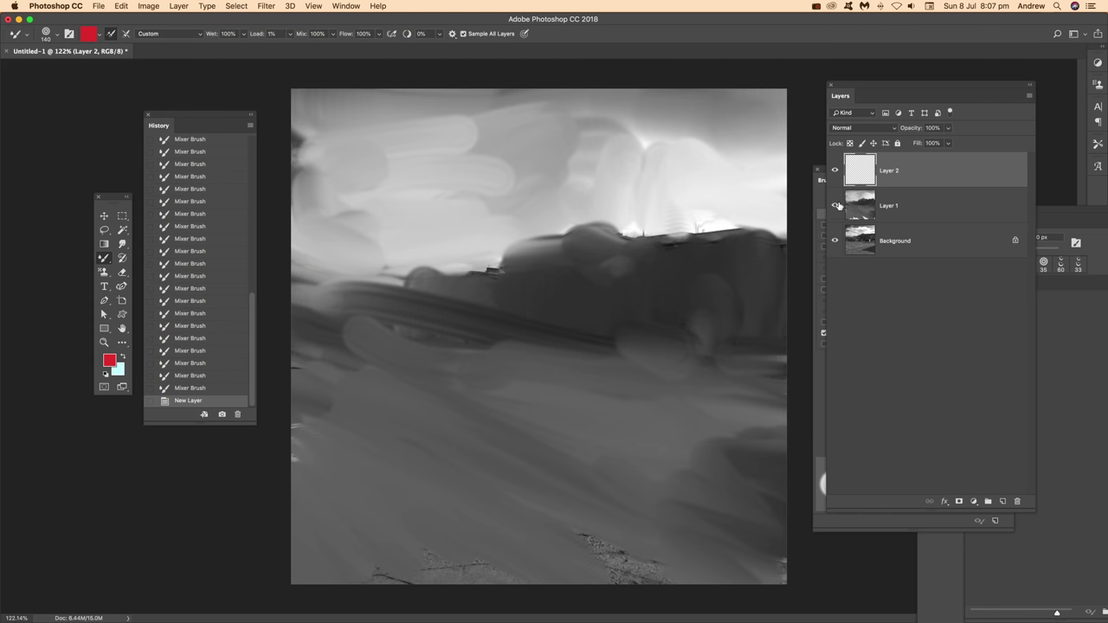
click(836, 206)
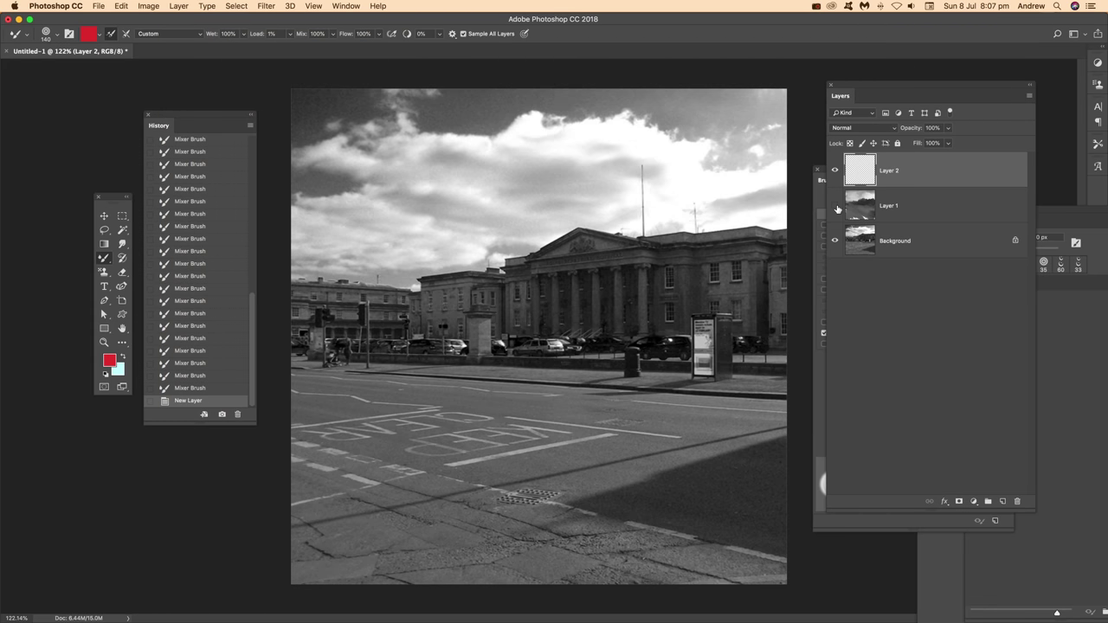
click(57, 36)
drag(114, 78, 85, 71)
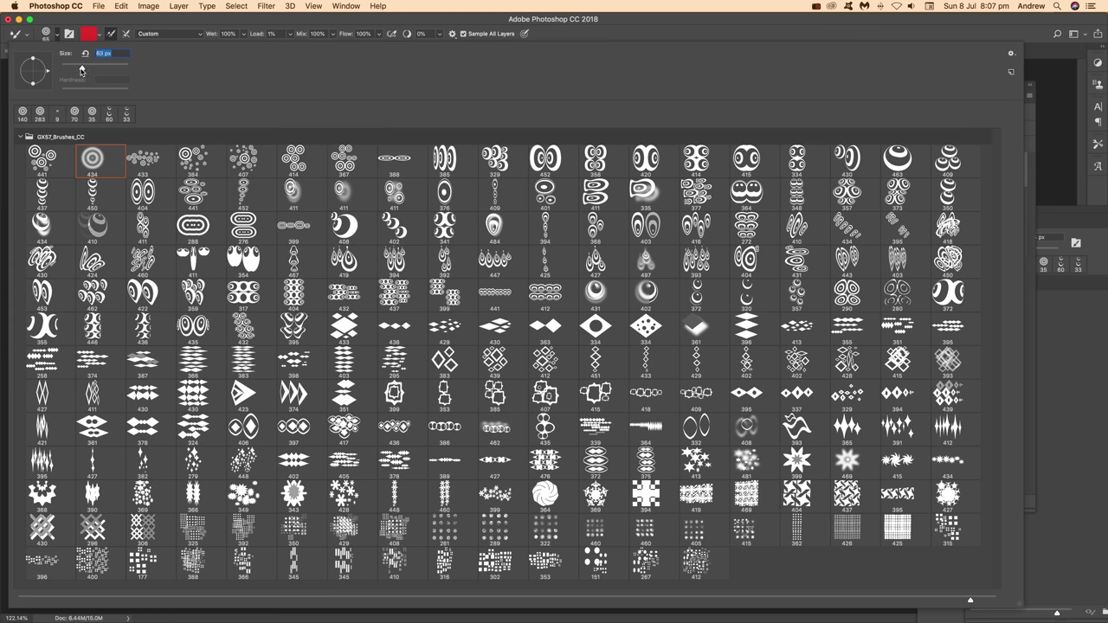
Confirm the 57 px brush size and smear the clouds above the building on Layer 2.
key(Return)
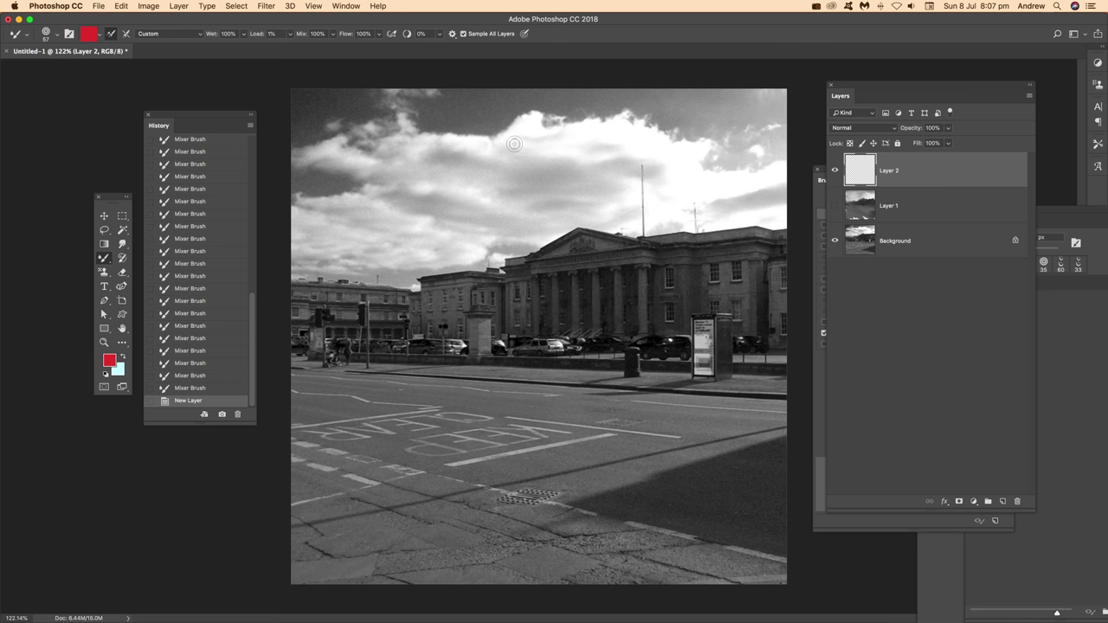
mouse_move(684, 246)
mouse_down()
mouse_move(724, 164)
mouse_move(658, 217)
mouse_up()
drag(658, 164, 606, 121)
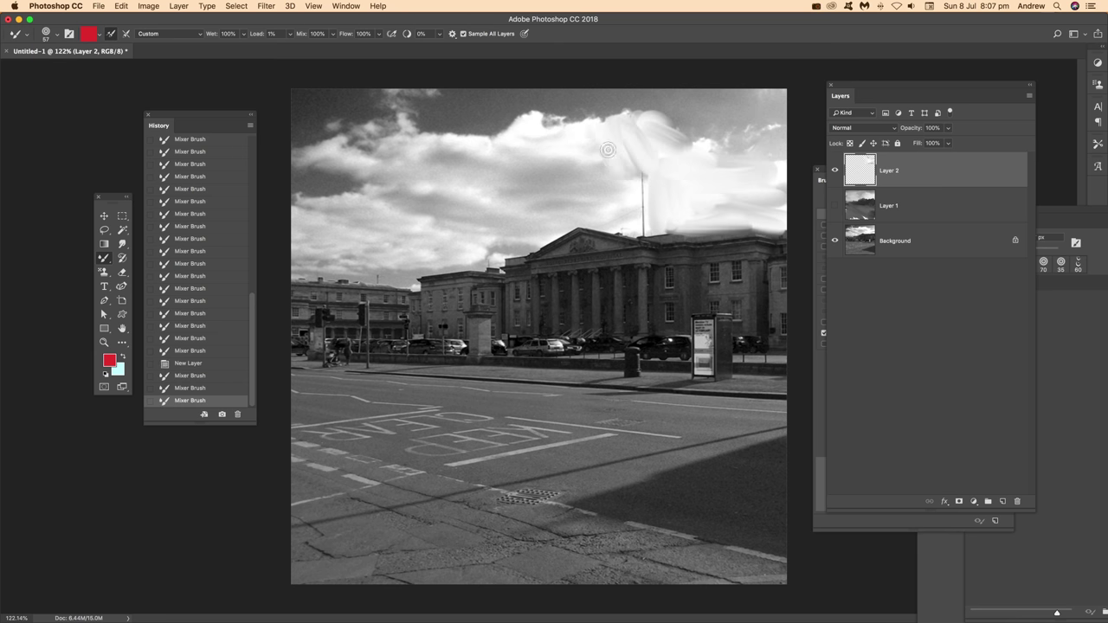
mouse_move(606, 199)
mouse_down()
mouse_move(534, 190)
mouse_move(450, 251)
mouse_up()
Smear the rest of the sky loosely, then hide Layer 2 to compare with the photo.
drag(485, 147, 320, 156)
drag(416, 104, 511, 112)
drag(745, 96, 762, 143)
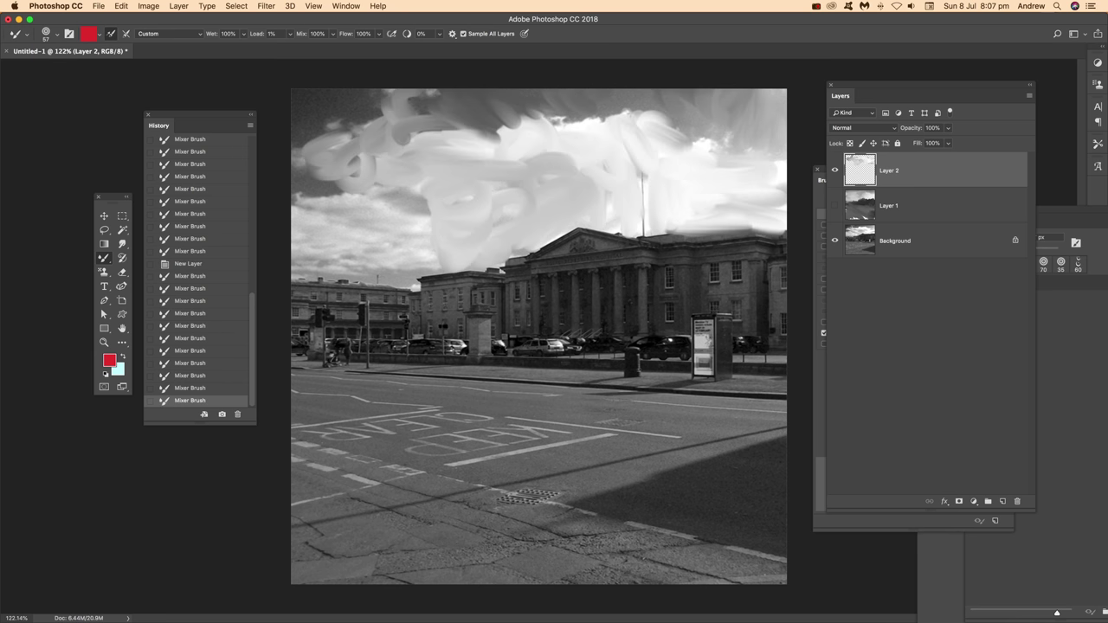
drag(303, 200, 398, 96)
mouse_move(295, 174)
mouse_down()
mouse_move(435, 266)
mouse_move(299, 311)
mouse_move(368, 355)
mouse_move(467, 325)
mouse_move(550, 273)
mouse_move(663, 260)
mouse_move(736, 277)
mouse_move(773, 257)
mouse_move(706, 346)
mouse_move(485, 347)
mouse_move(762, 389)
mouse_move(746, 423)
mouse_move(520, 519)
mouse_move(303, 485)
mouse_move(667, 520)
mouse_up()
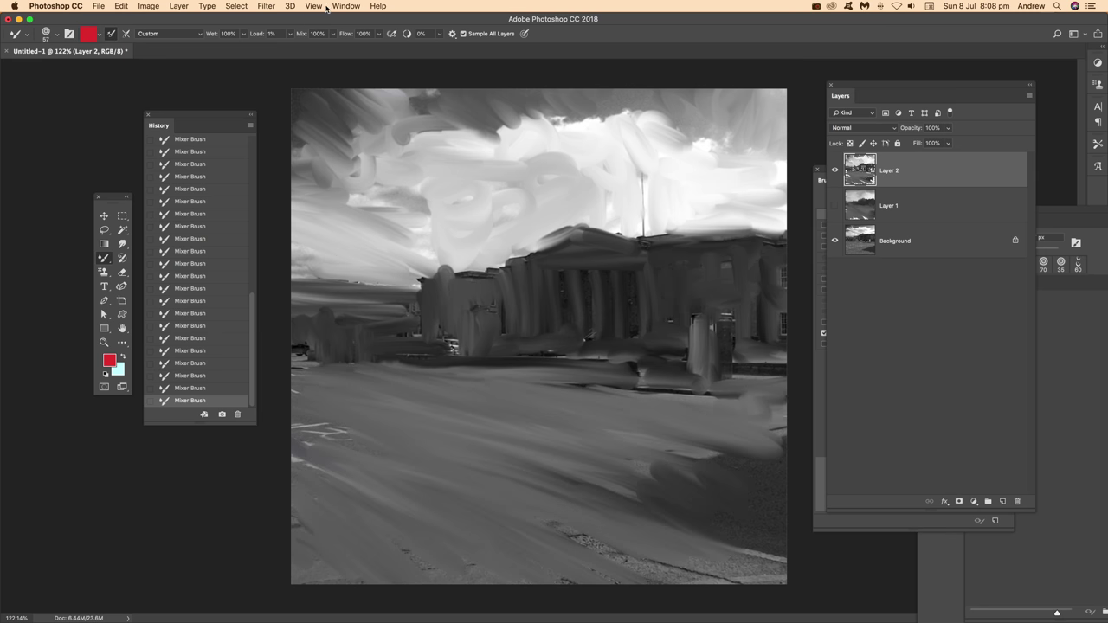
click(835, 170)
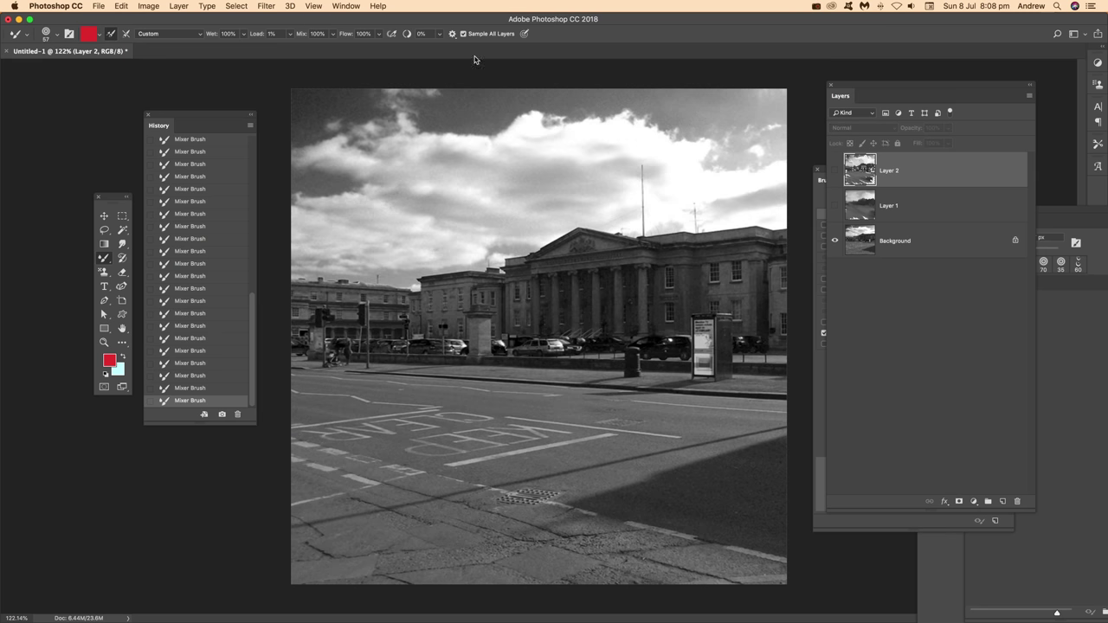
Add empty Layer 3 with Ctrl+Shift+N and make the mixer brush smaller.
click(178, 7)
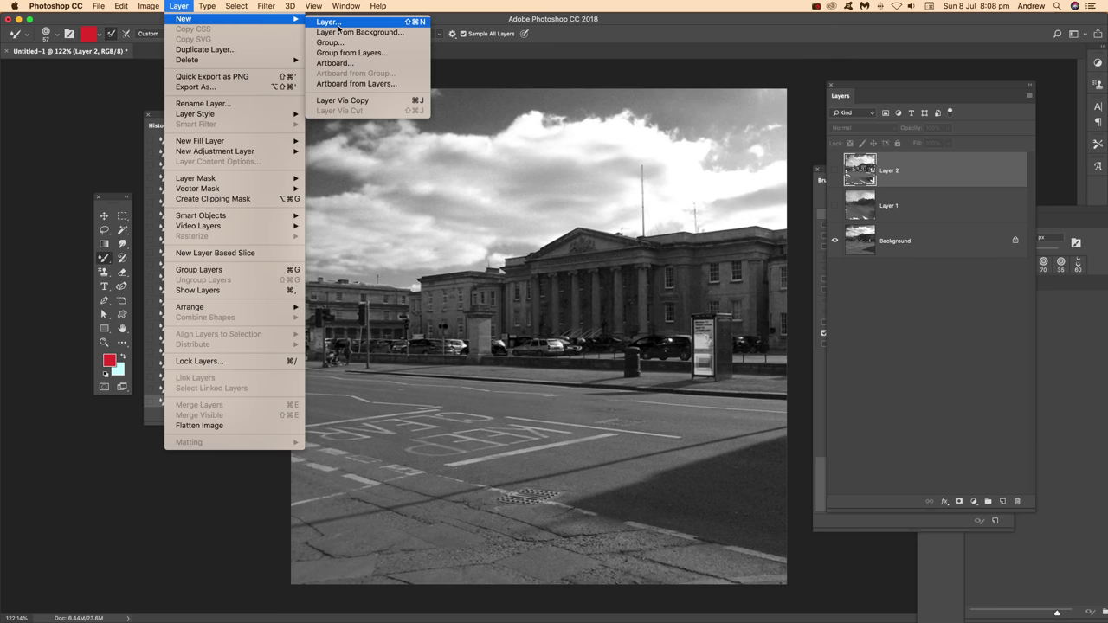
click(542, 115)
key(ctrl+shift+n)
click(658, 272)
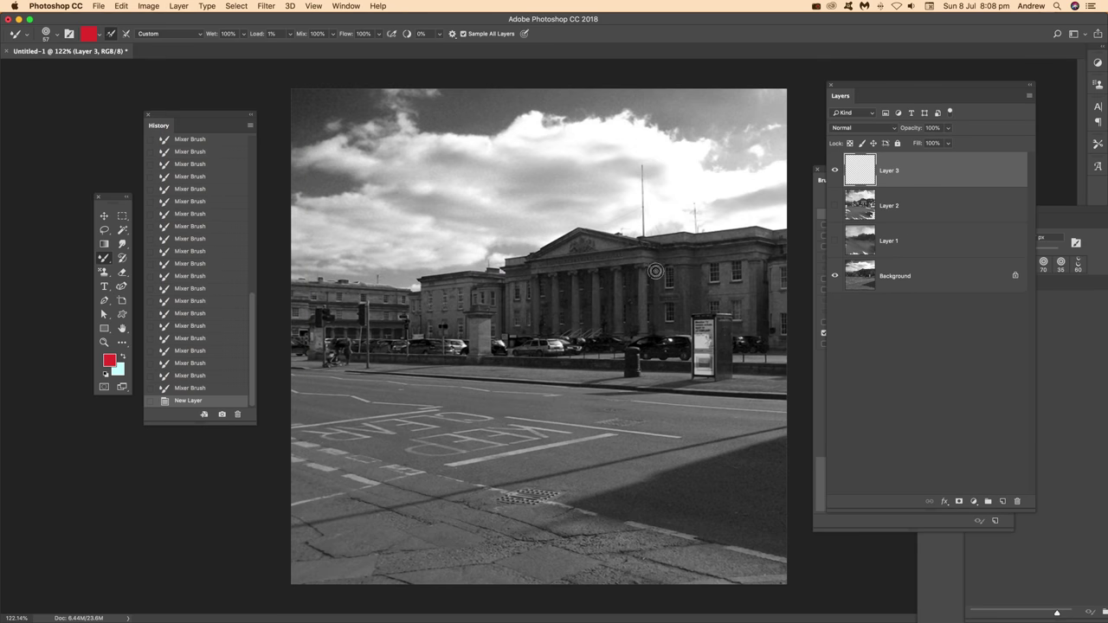
click(60, 39)
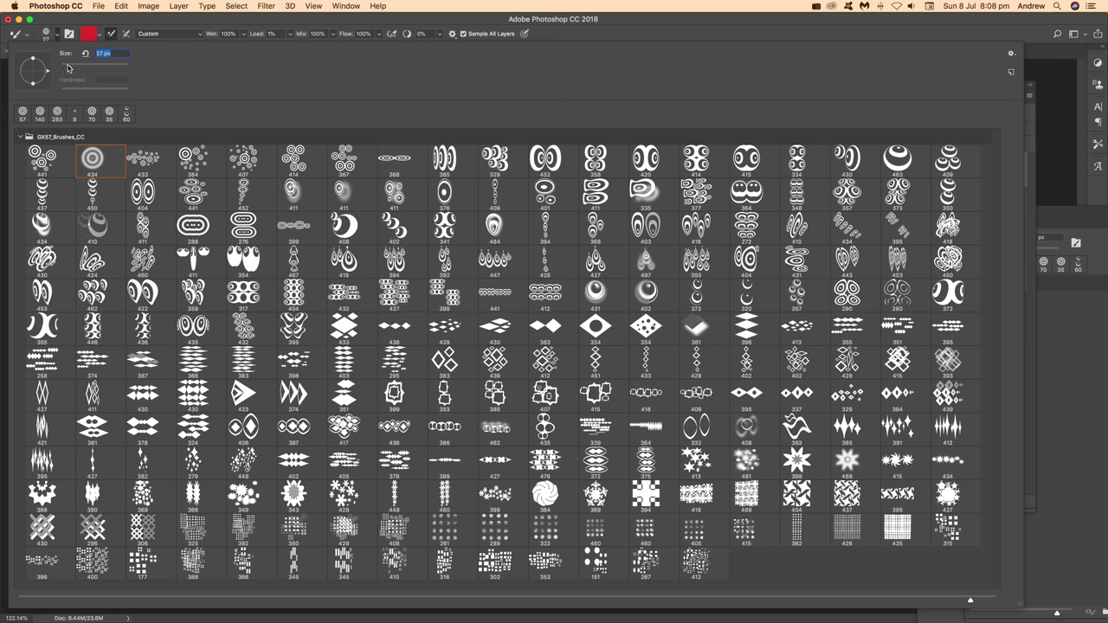
drag(74, 69, 66, 68)
click(575, 33)
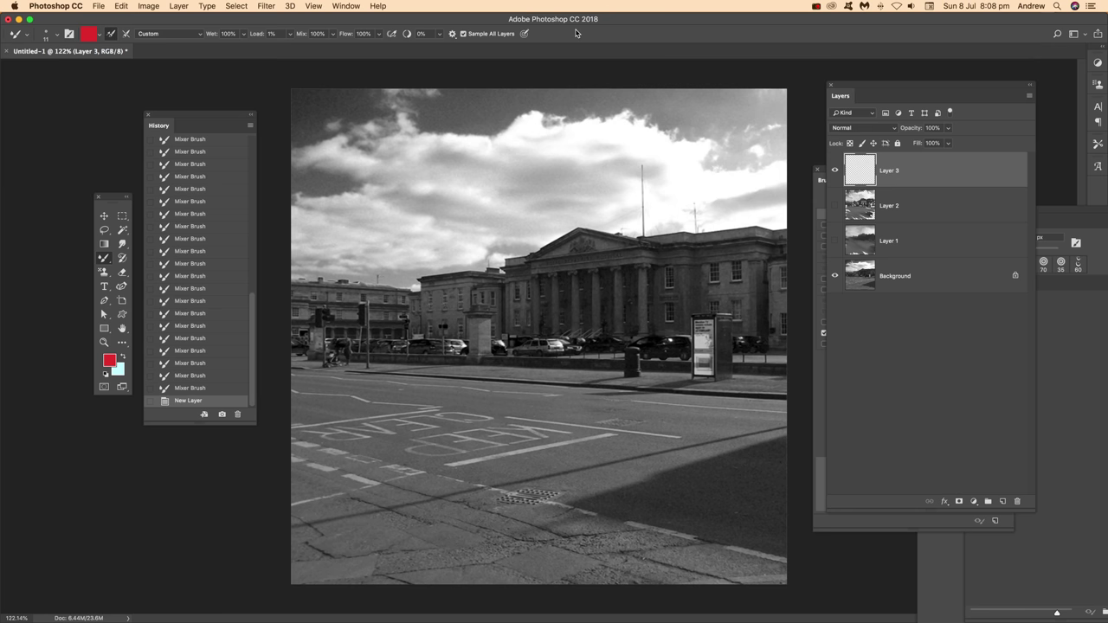
Smear the pediment, right roofline, kiosk, monument, curb and cars.
drag(526, 261, 606, 232)
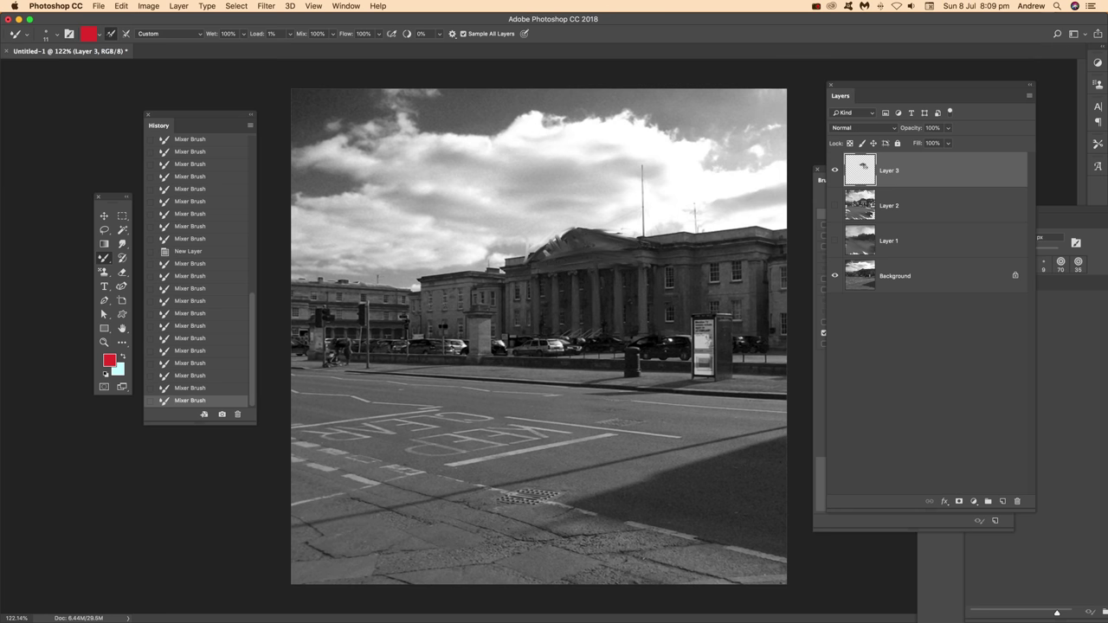
mouse_move(684, 244)
mouse_down()
mouse_move(749, 263)
mouse_move(780, 234)
mouse_up()
drag(740, 362, 747, 348)
mouse_move(481, 317)
mouse_down()
mouse_move(487, 357)
mouse_move(355, 365)
mouse_move(572, 369)
mouse_up()
mouse_move(450, 339)
mouse_down()
mouse_move(698, 355)
mouse_move(732, 379)
mouse_up()
Smear the KEEP CLEAR markings and the left buildings' roofline and facade.
drag(700, 316, 706, 374)
drag(667, 385, 764, 396)
drag(347, 371, 407, 425)
drag(450, 274, 417, 284)
drag(390, 290, 340, 329)
drag(330, 326, 329, 343)
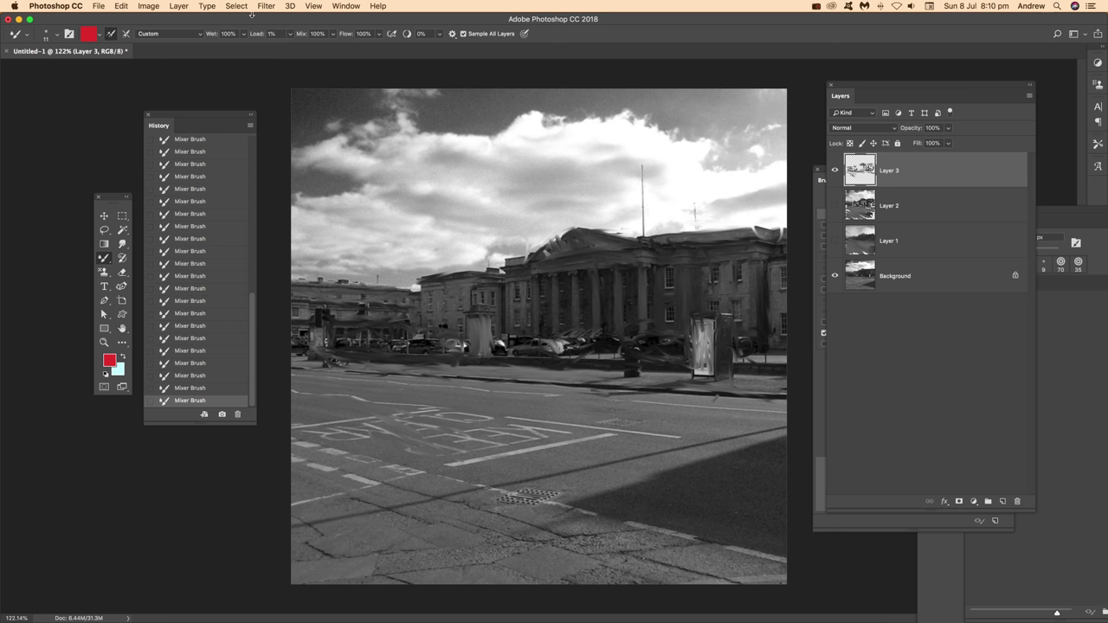
click(181, 6)
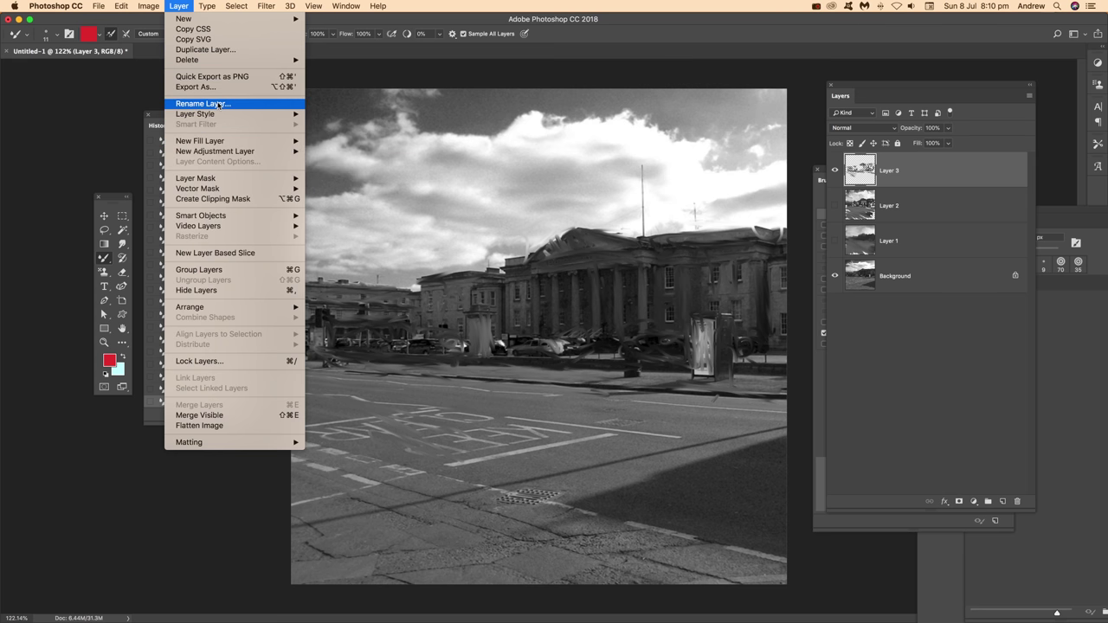
mouse_move(214, 151)
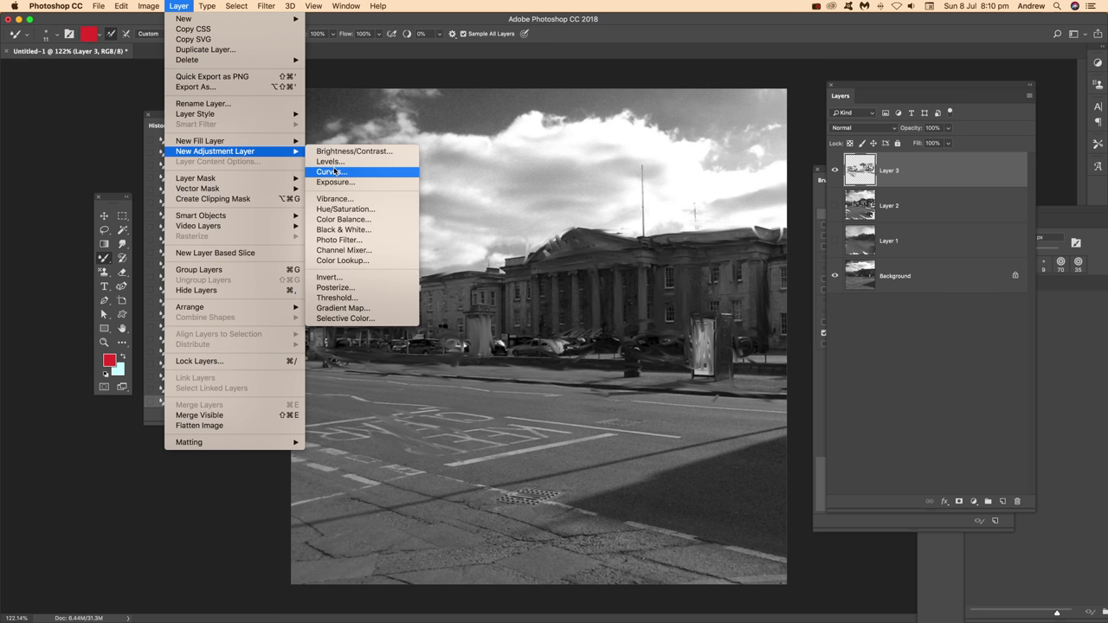
Add a Hue/Saturation 1 adjustment layer and make Layer 2 and Layer 1 visible again.
click(339, 210)
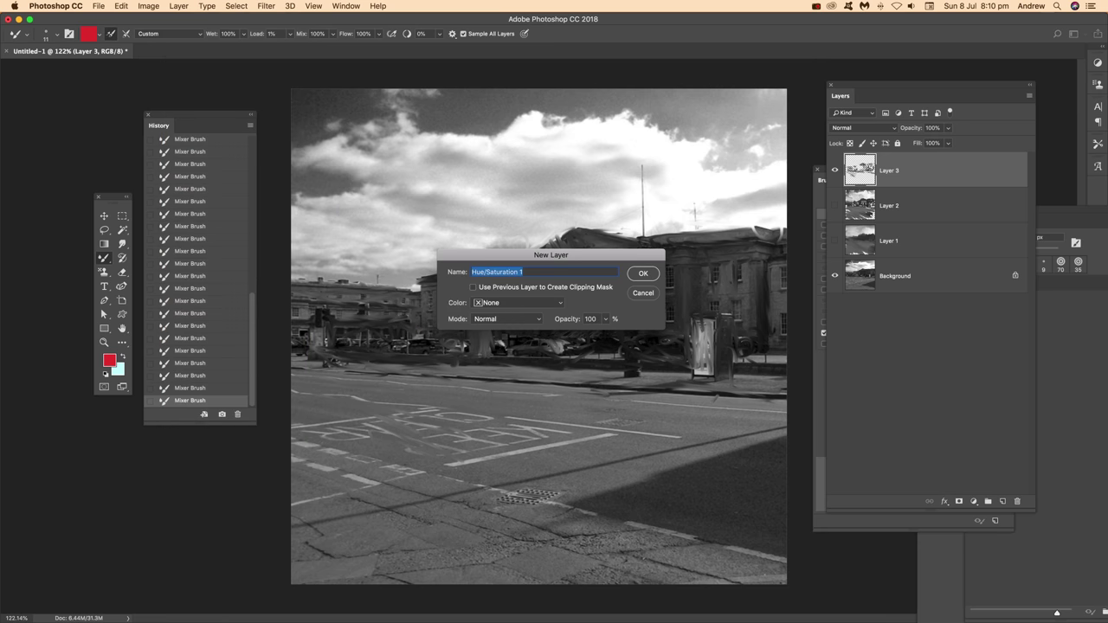
click(644, 274)
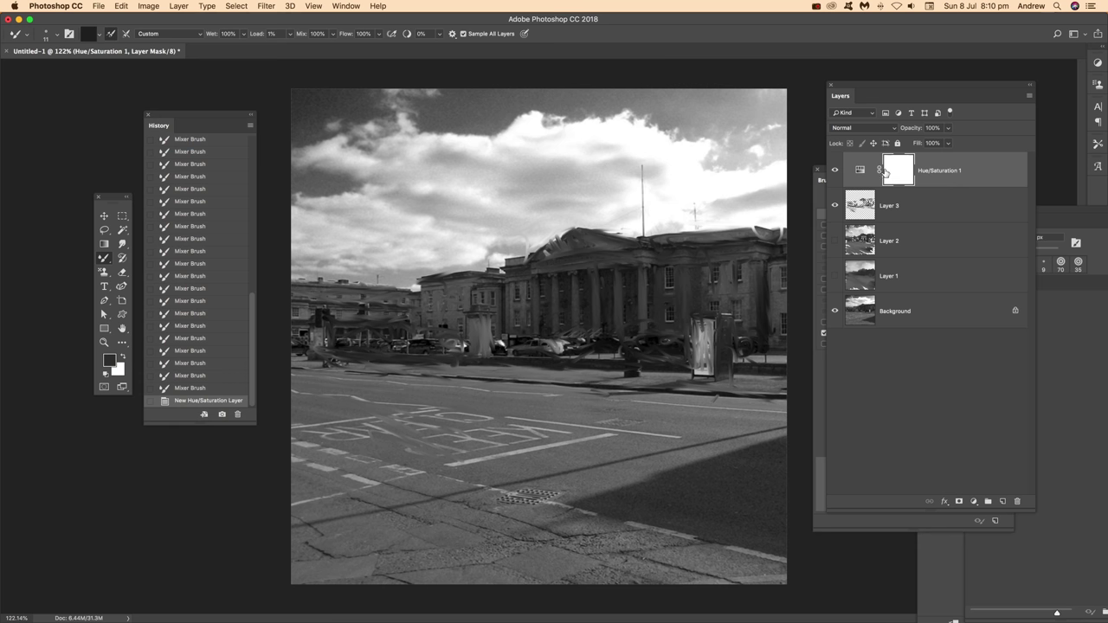
click(835, 243)
click(835, 277)
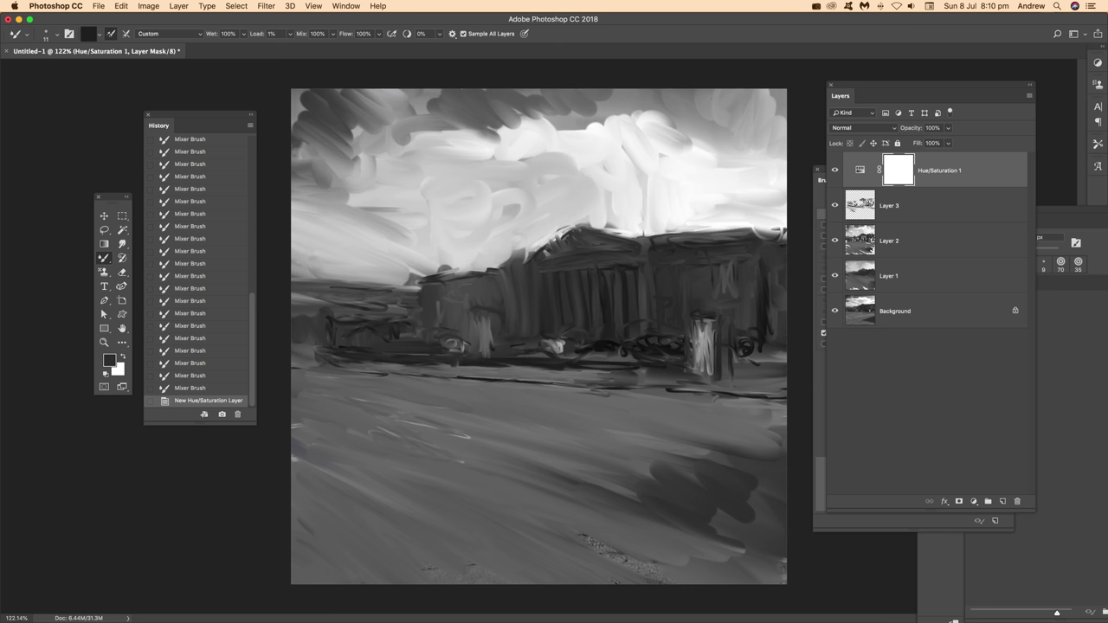
Target the Hue/Saturation layer and rearrange the brush and layers panels.
click(926, 169)
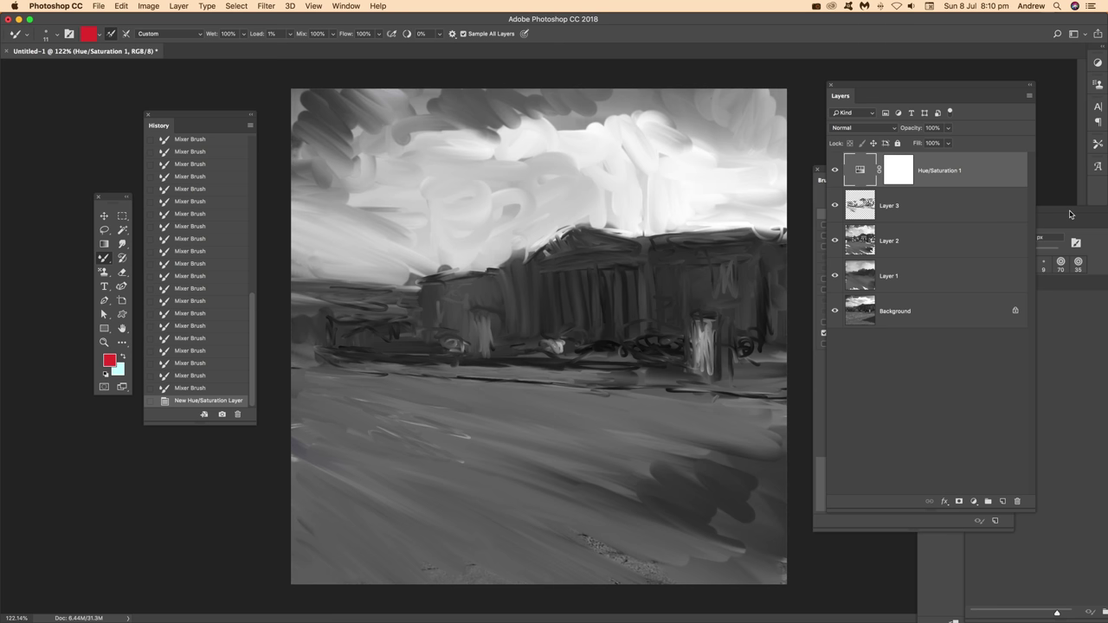
drag(1073, 215, 1032, 441)
drag(885, 93, 974, 91)
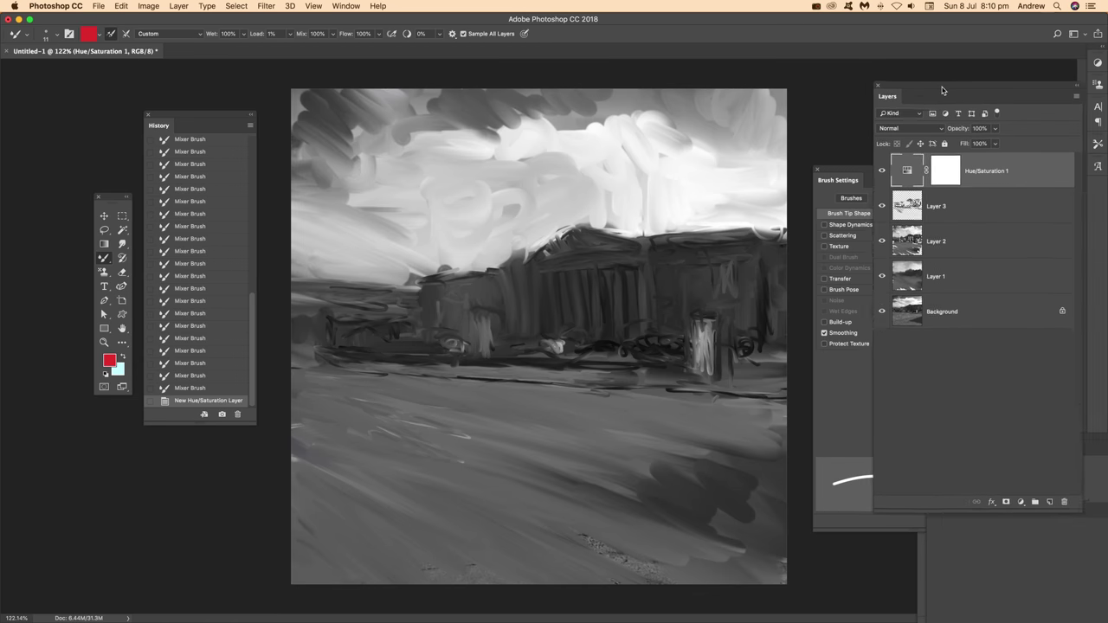
click(868, 169)
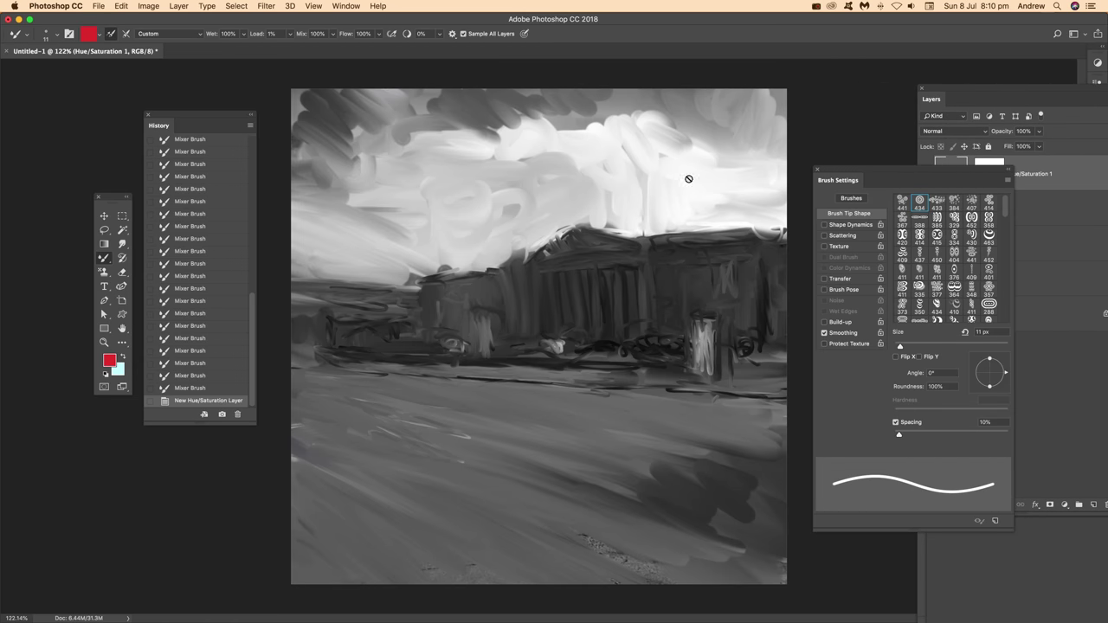
Colorize the Hue/Saturation adjustment a muted green: hue 151, saturation 29.
click(344, 6)
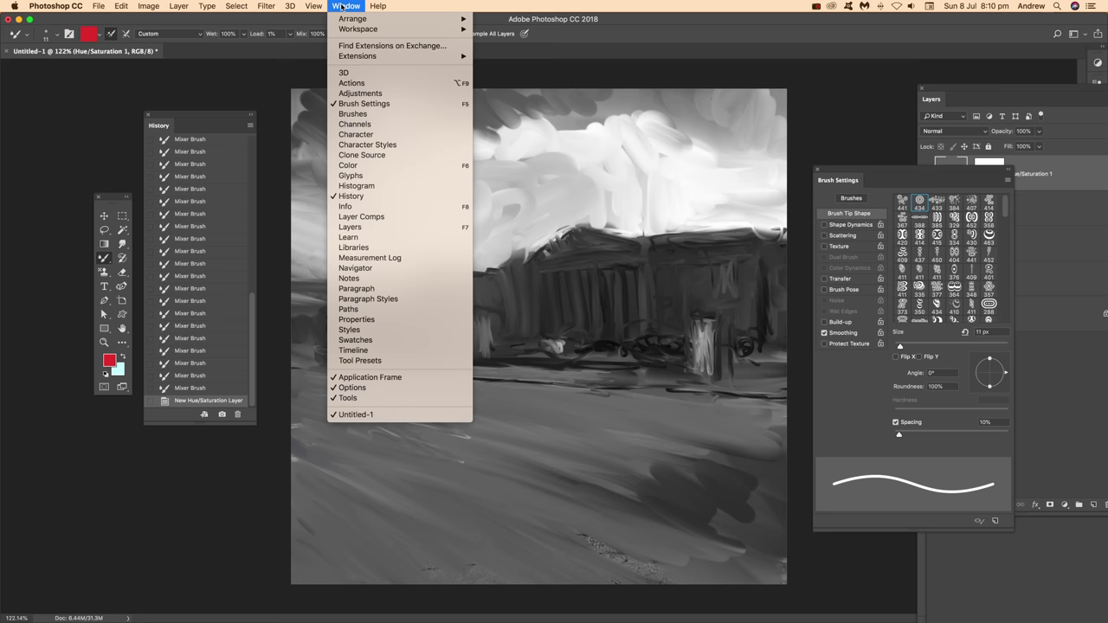
click(369, 323)
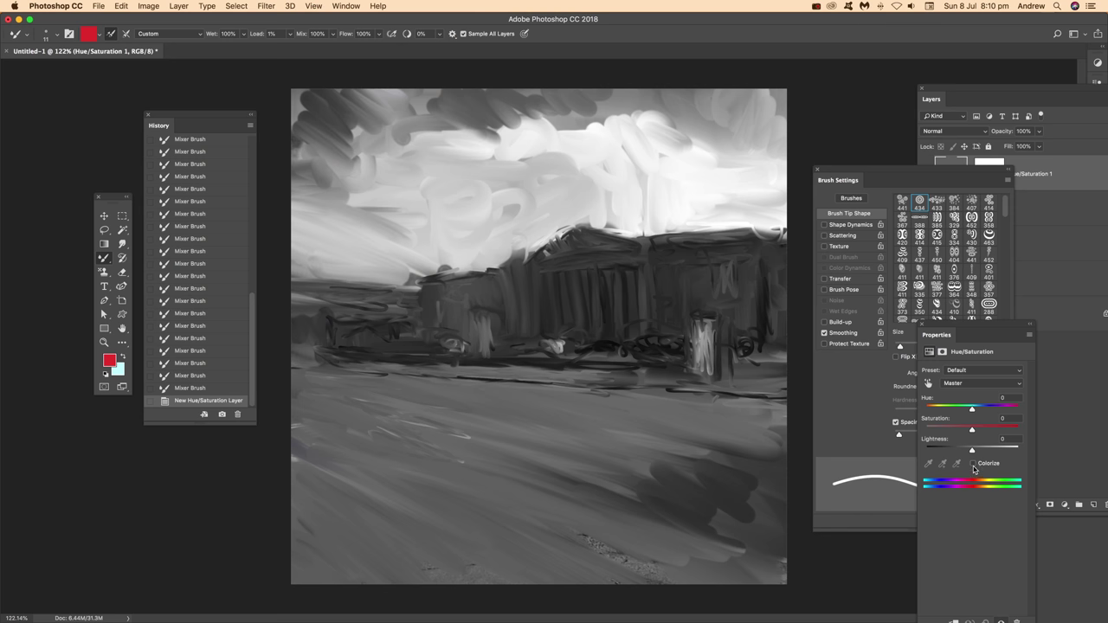
drag(970, 450, 972, 450)
drag(972, 408, 996, 411)
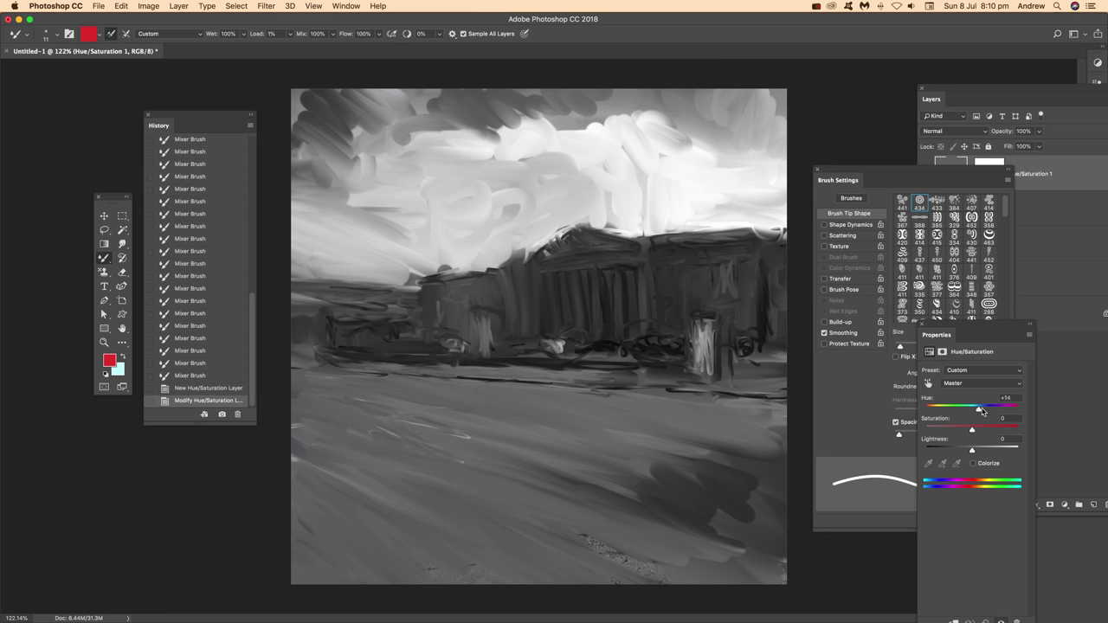
click(974, 464)
drag(953, 408, 984, 415)
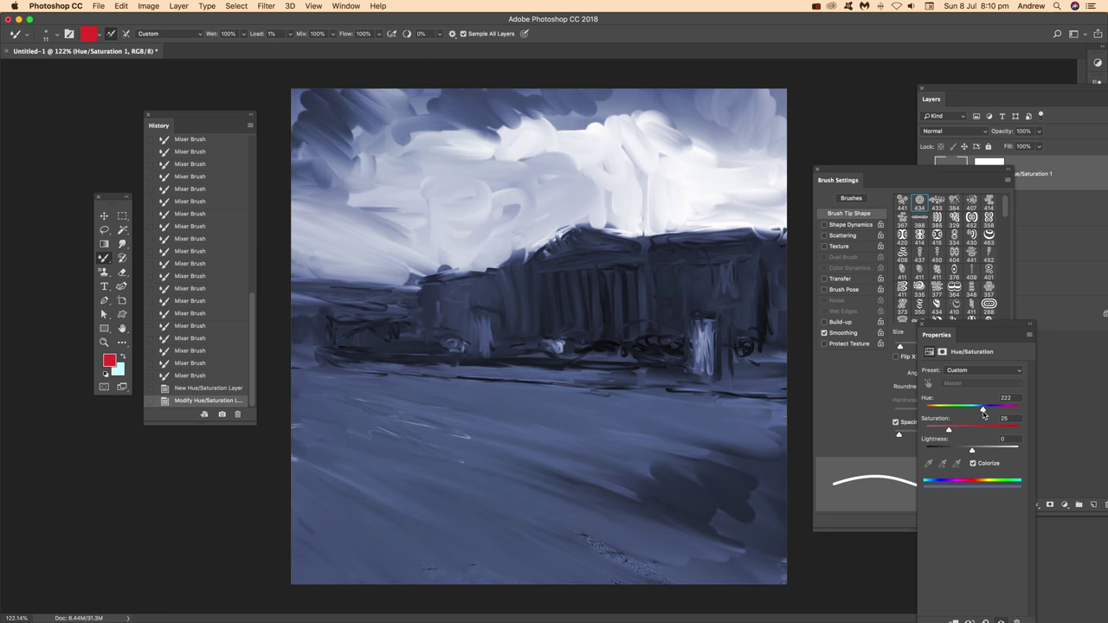
mouse_move(988, 416)
mouse_down()
mouse_move(981, 428)
mouse_move(949, 428)
mouse_up()
click(965, 407)
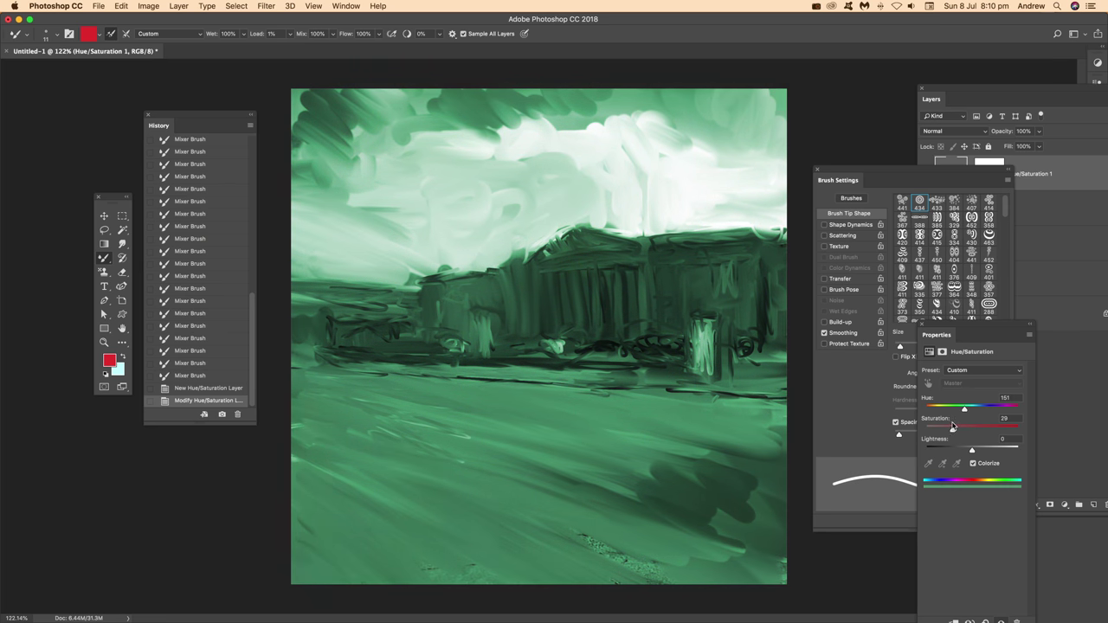
Select all layers down to Background and flatten them into one image.
click(957, 97)
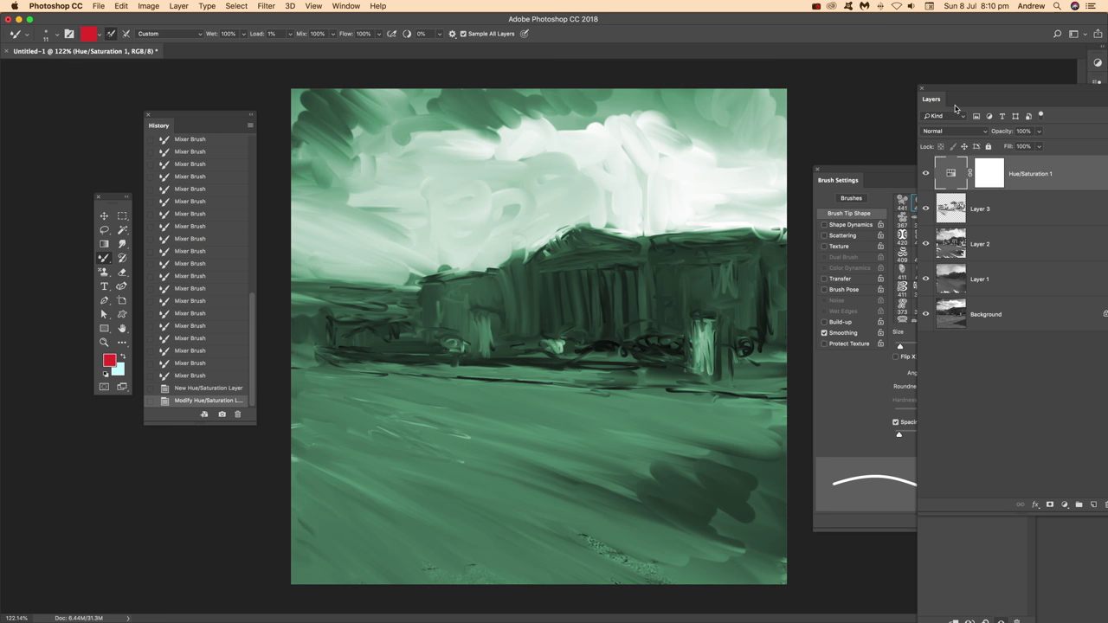
shift+click(1008, 304)
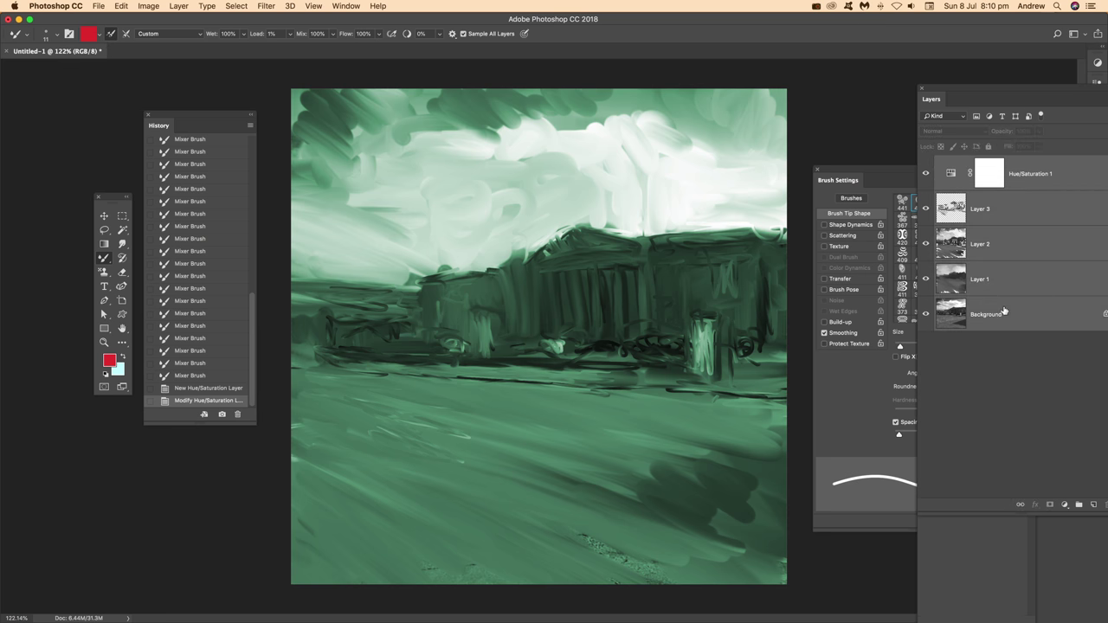
click(177, 7)
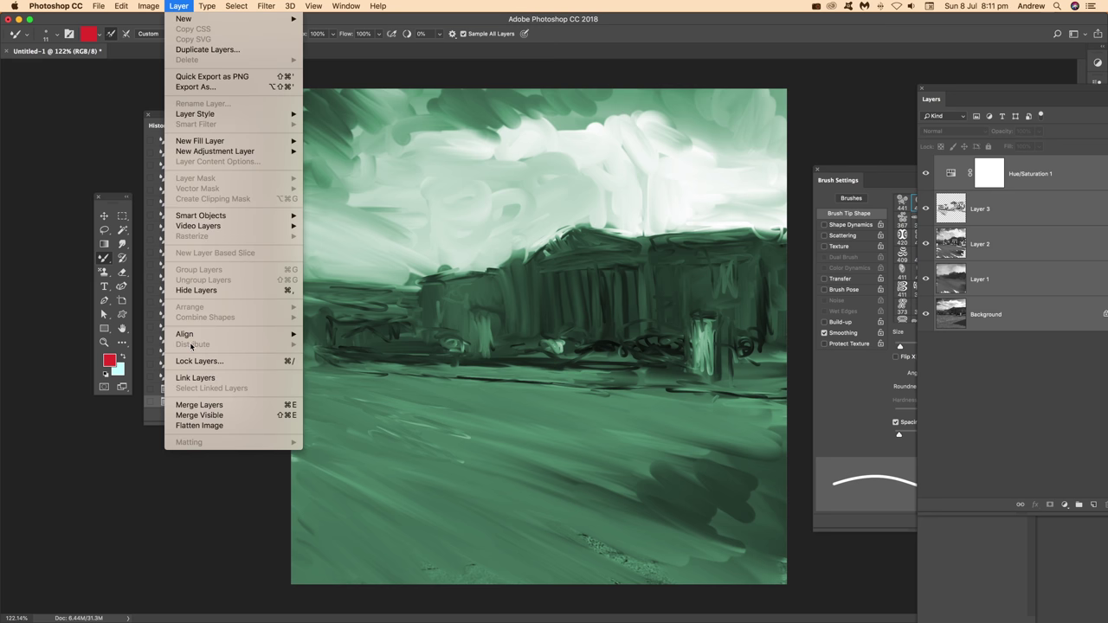
key(Escape)
click(178, 6)
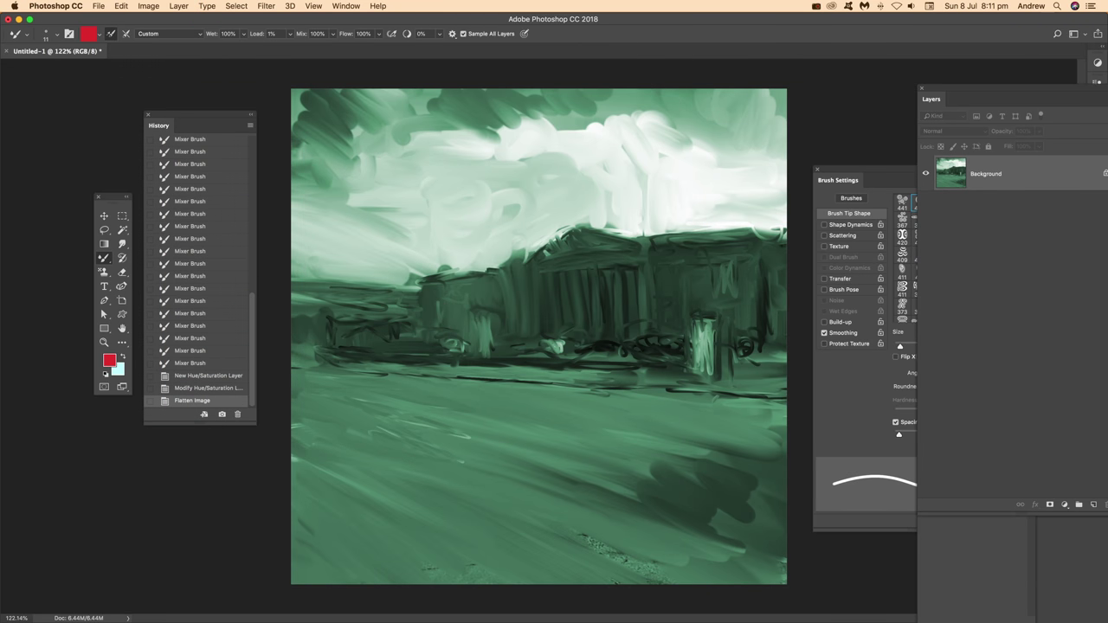
click(266, 6)
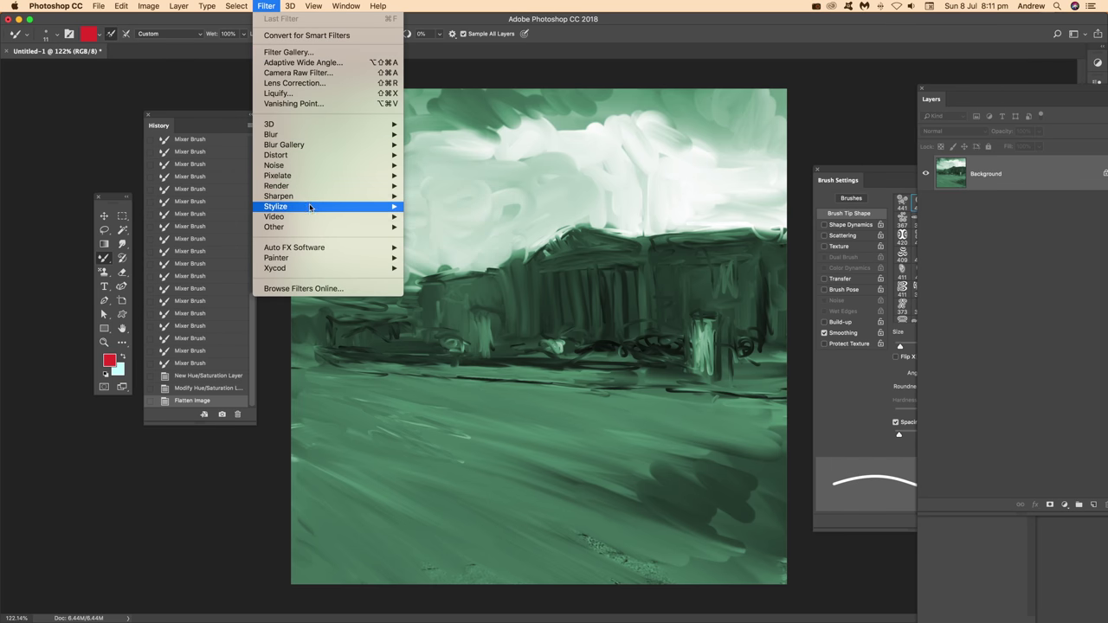
mouse_move(285, 206)
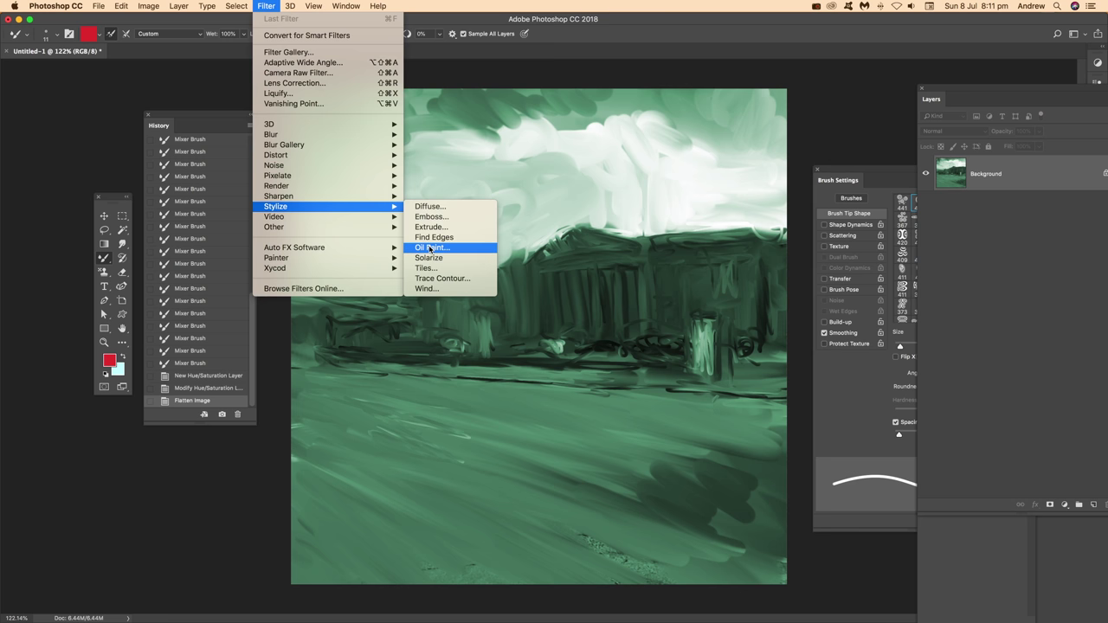
Apply Filter > Stylize > Oil Paint with its default brush settings.
click(433, 248)
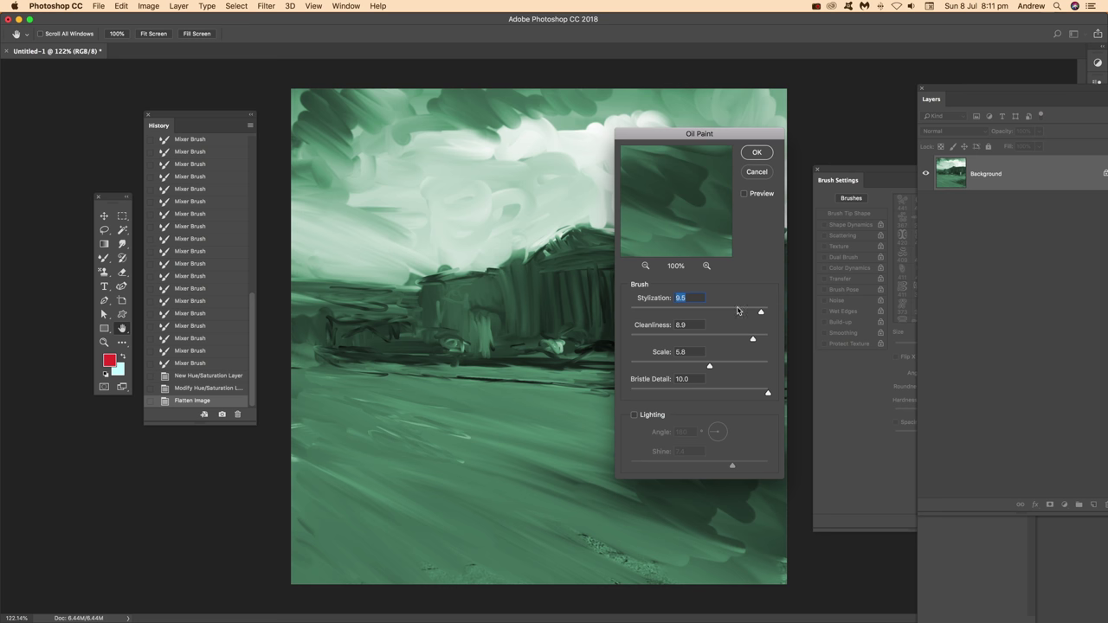
click(758, 153)
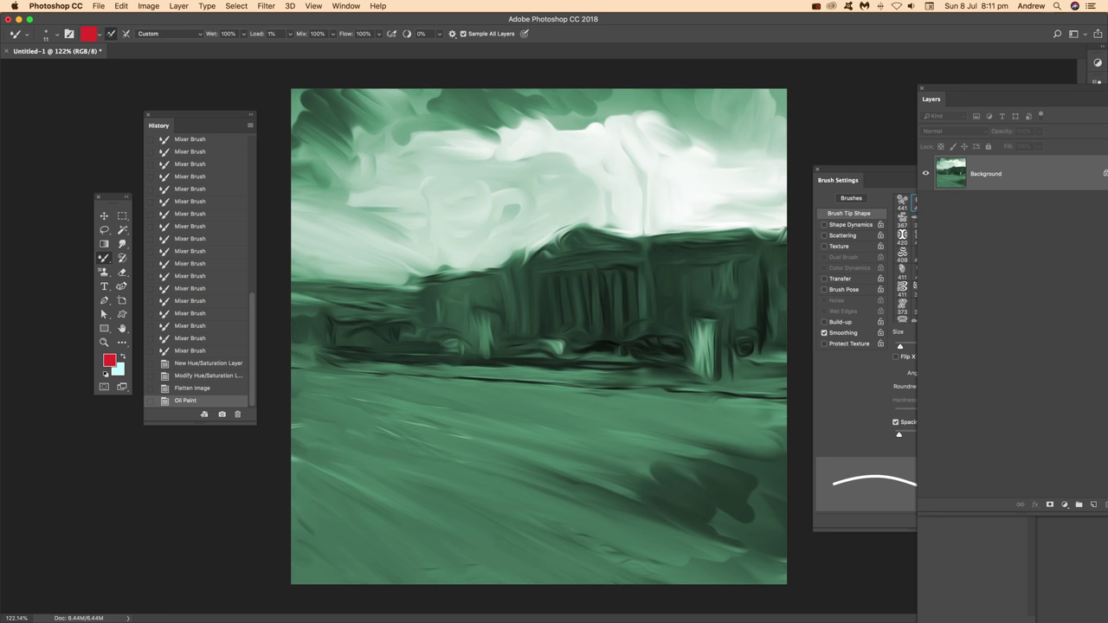